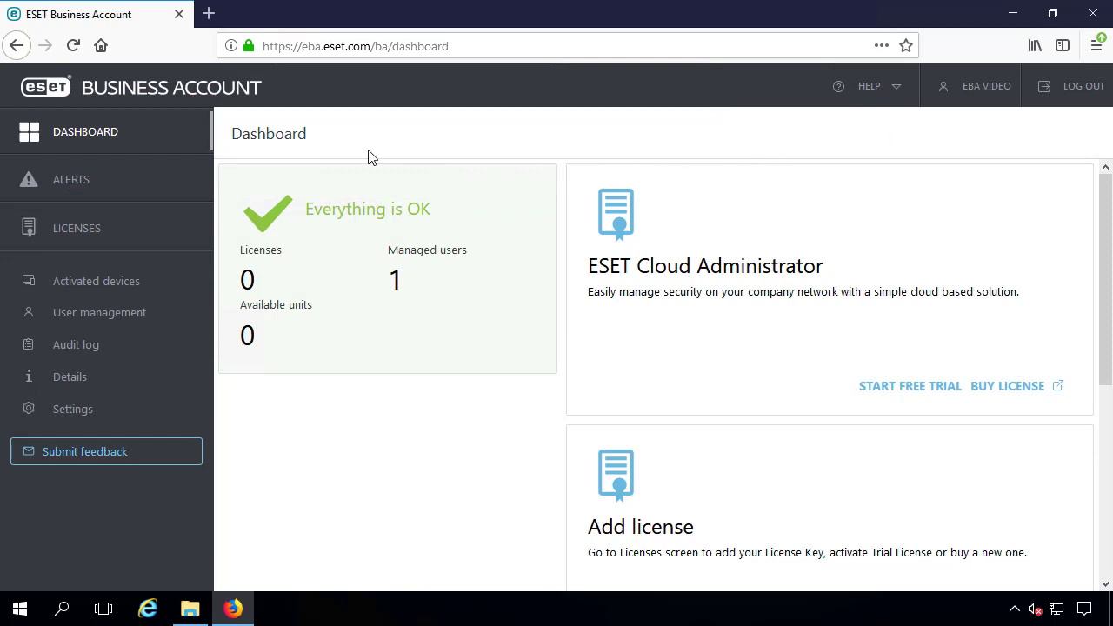
Step: Add a license to the business account by pasting its license key, and close the verification notice
click(118, 233)
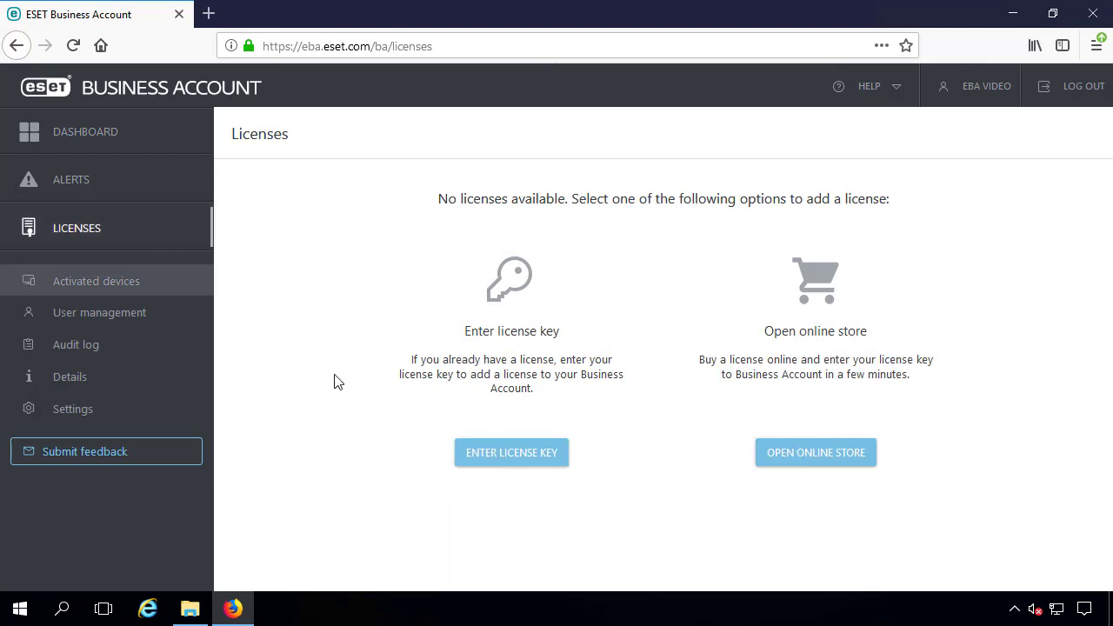
click(509, 453)
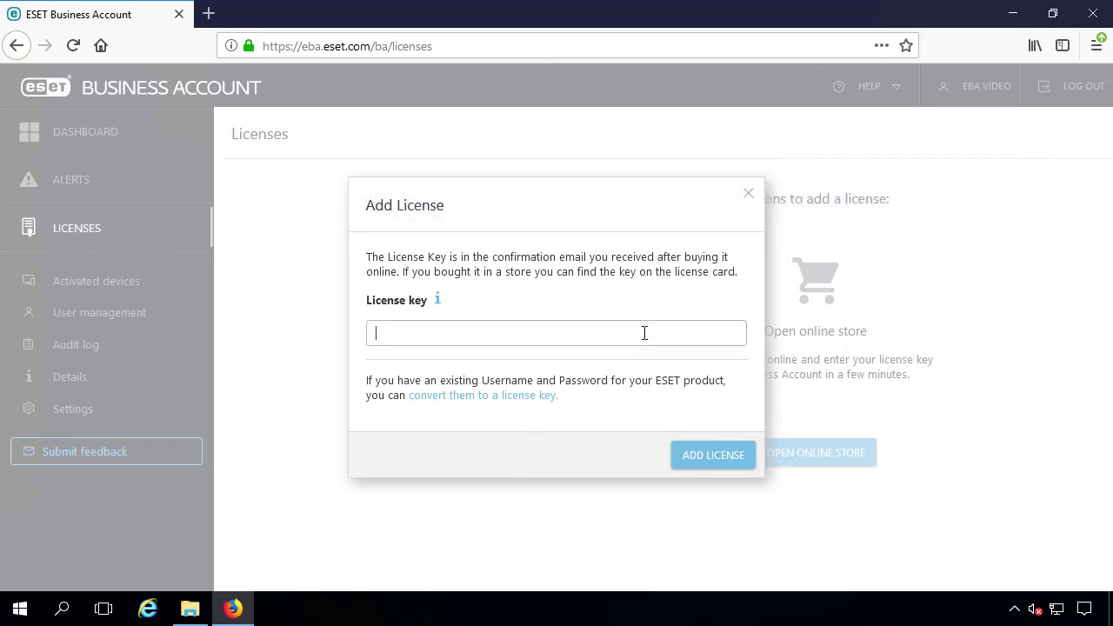
key(ctrl+v)
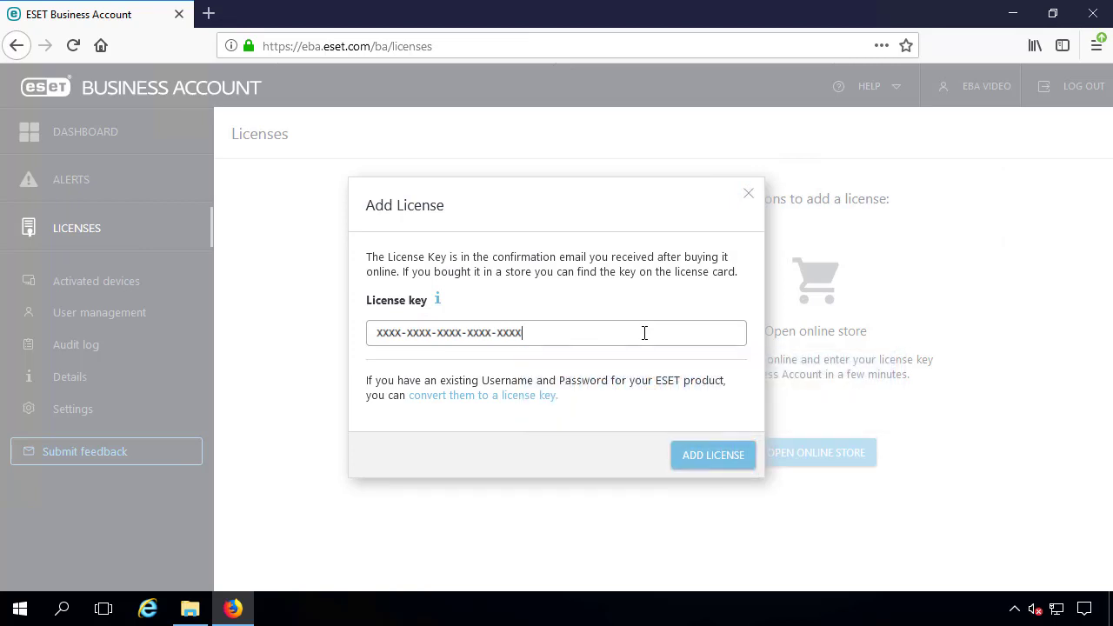
click(698, 456)
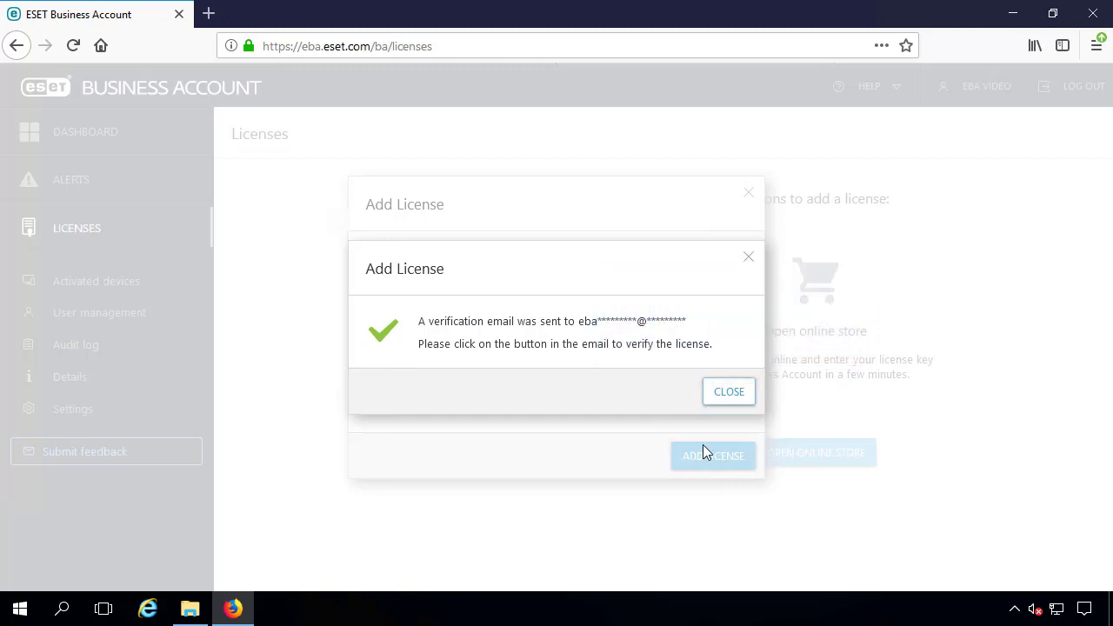
click(727, 396)
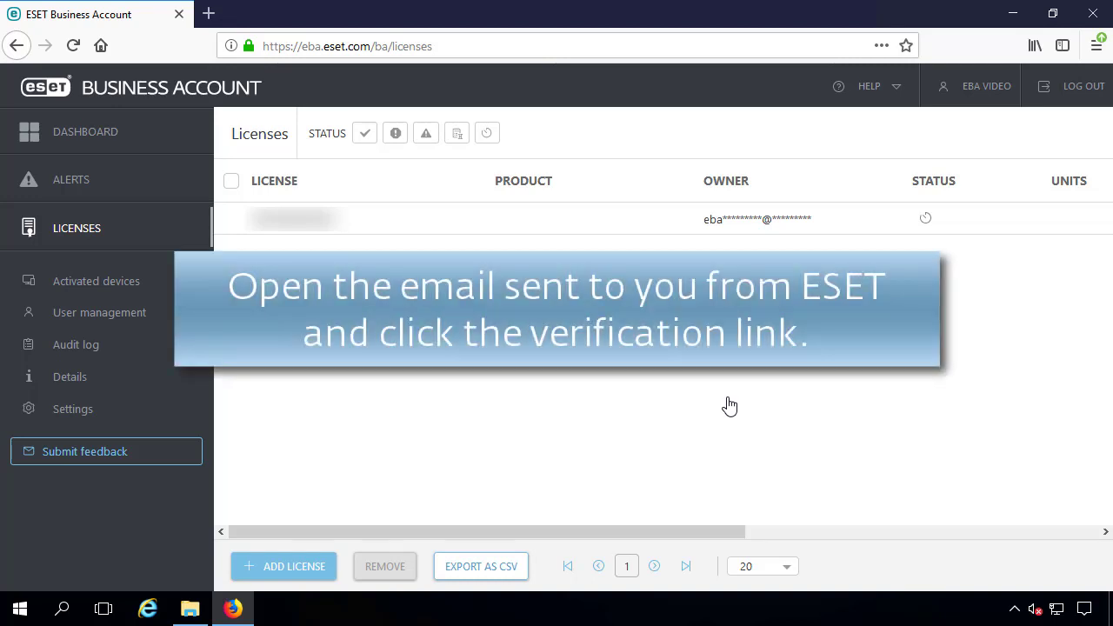
Step: Switch to Gmail in a new browser tab, verify the license from ESET's License verification email, and dismiss the Management Agent announcement
click(209, 14)
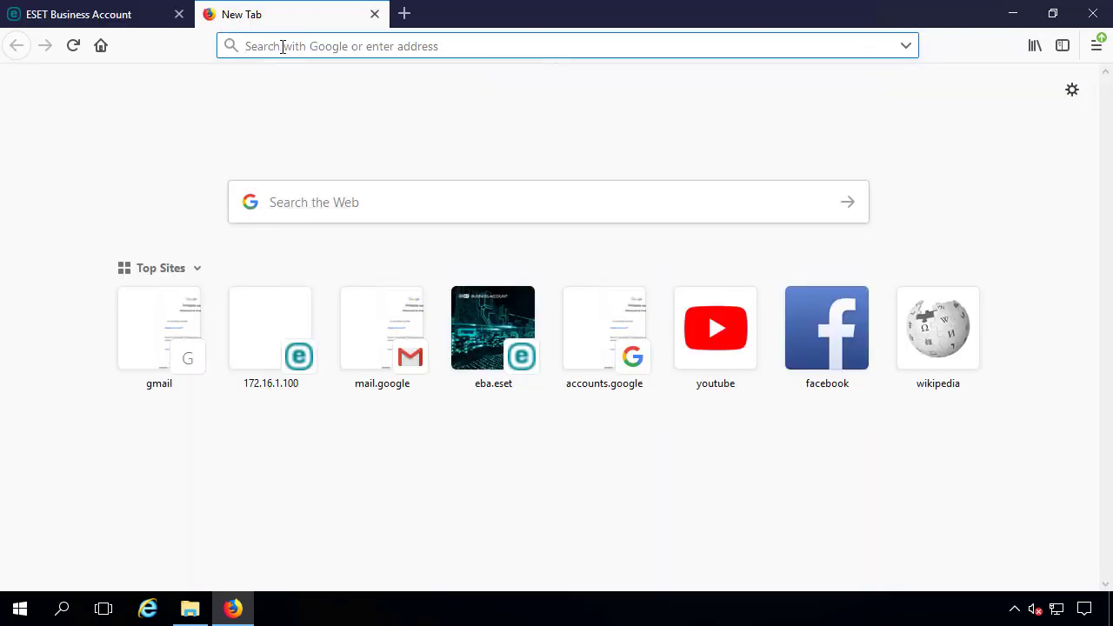
click(388, 309)
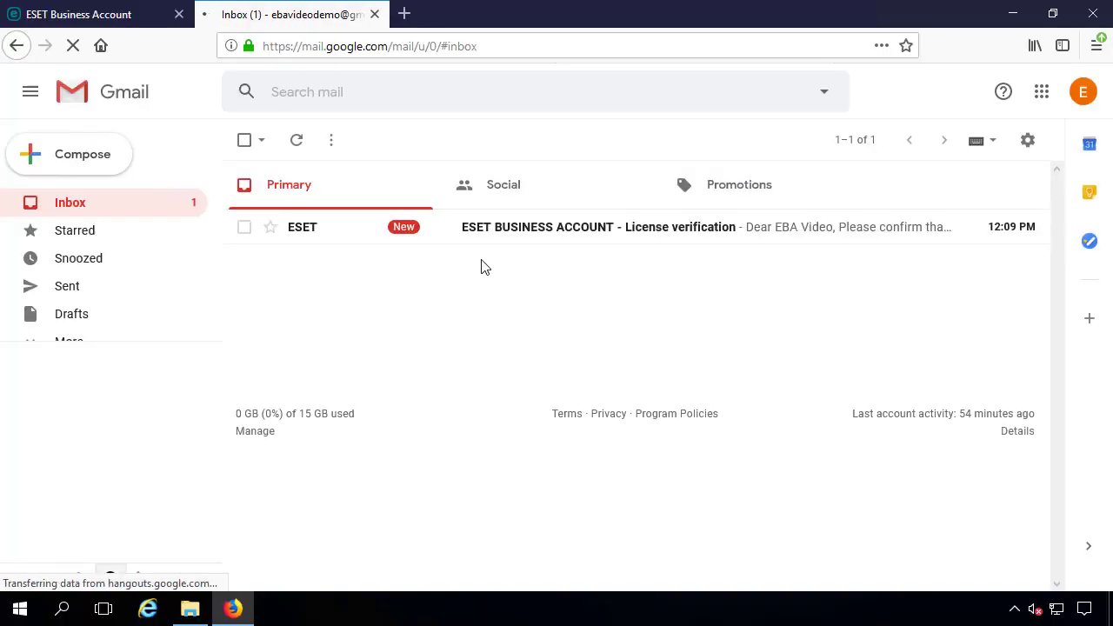
click(520, 236)
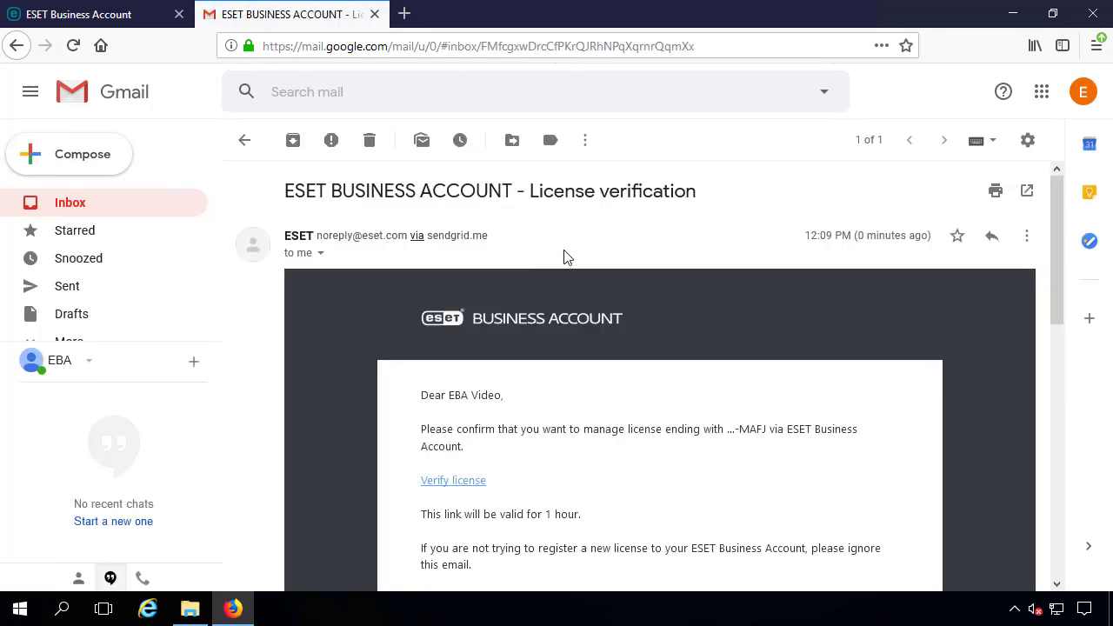
drag(1054, 315, 1050, 378)
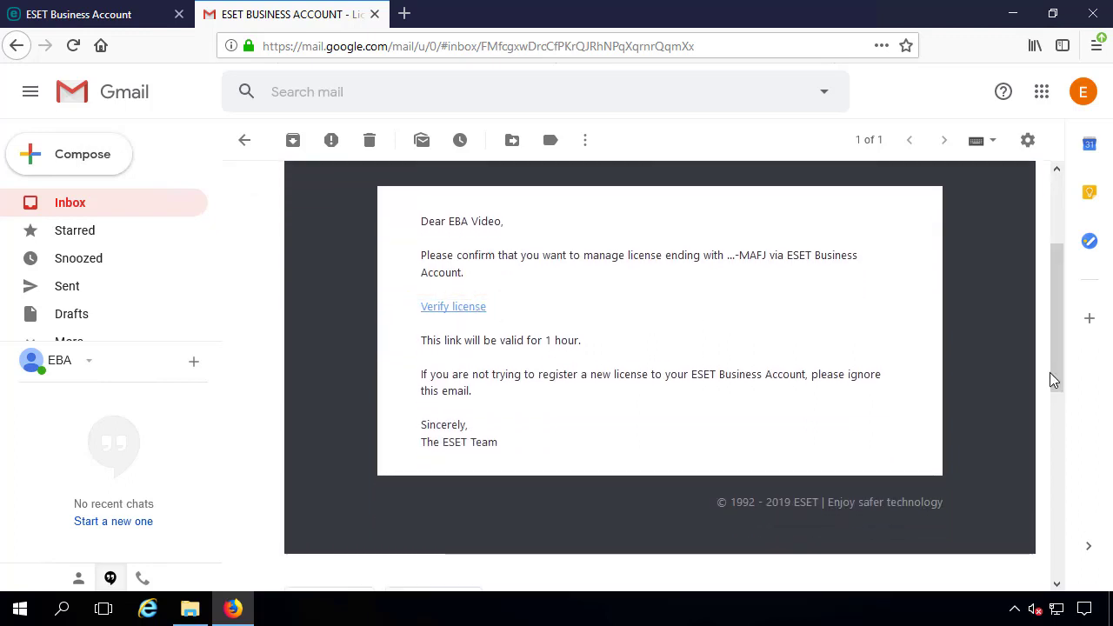
click(462, 318)
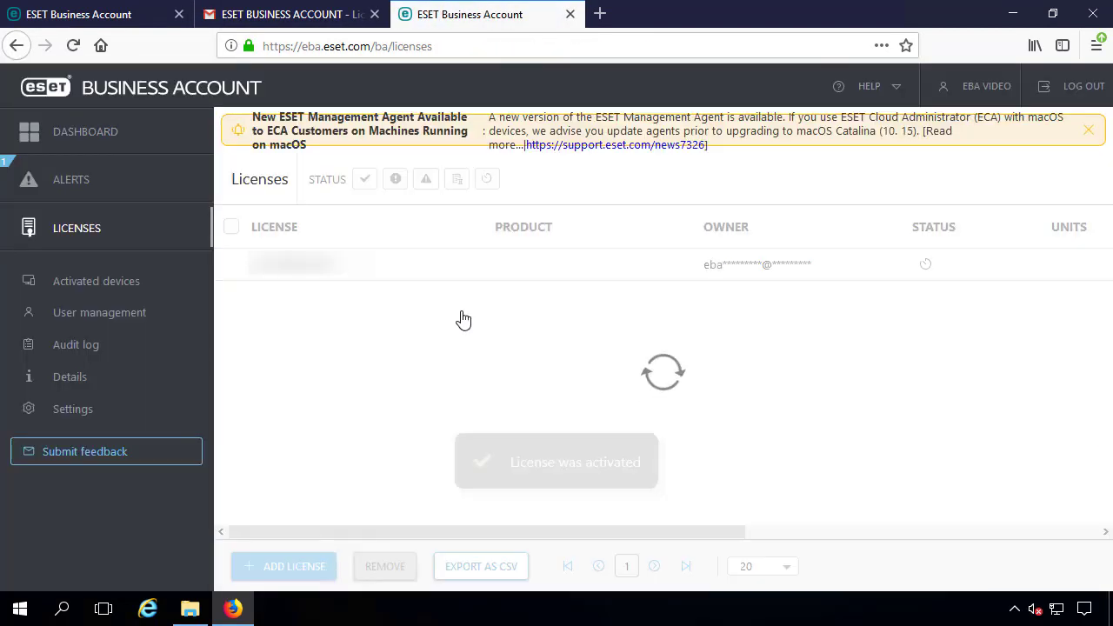
click(1087, 130)
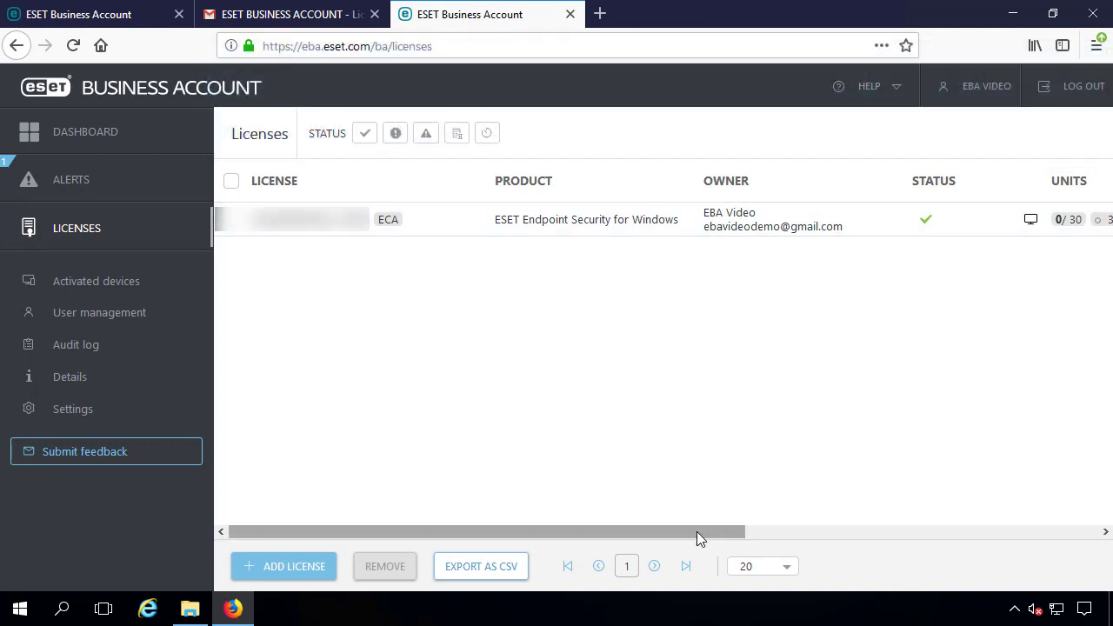
mouse_move(697, 532)
mouse_down()
mouse_move(771, 532)
mouse_move(690, 522)
mouse_up()
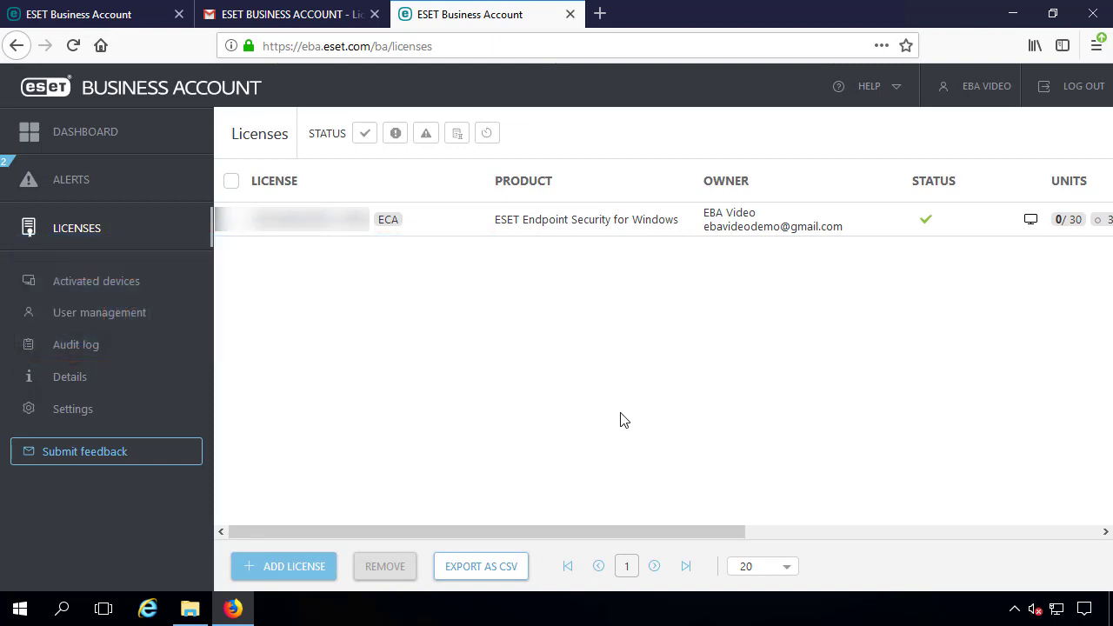
Step: Start a new site from the company details and name it "Site 1"
click(130, 385)
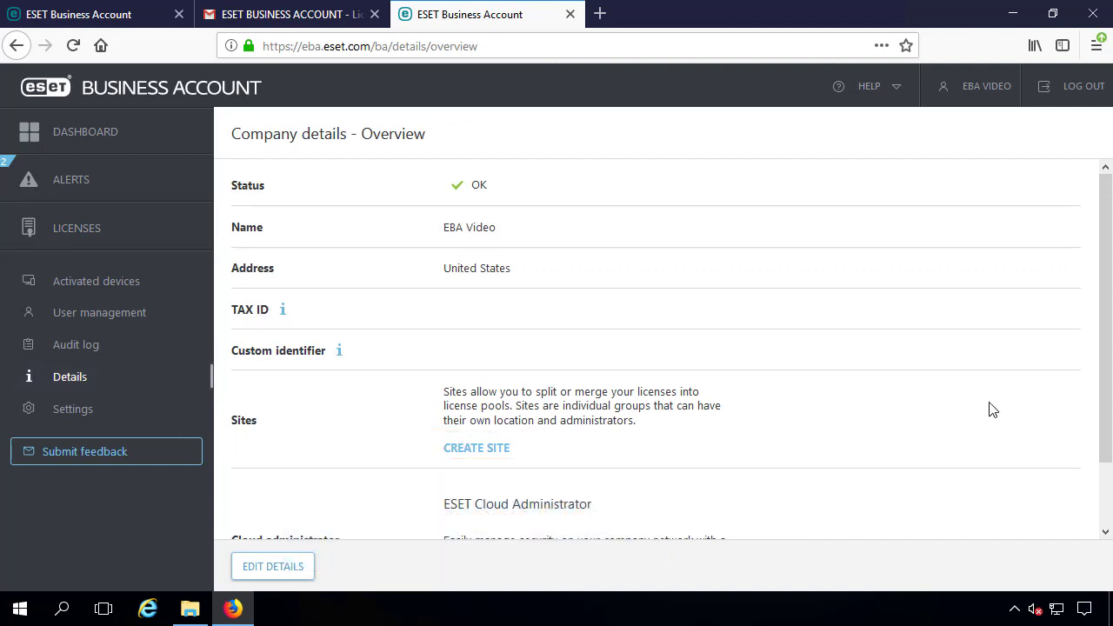
drag(1105, 400, 1102, 479)
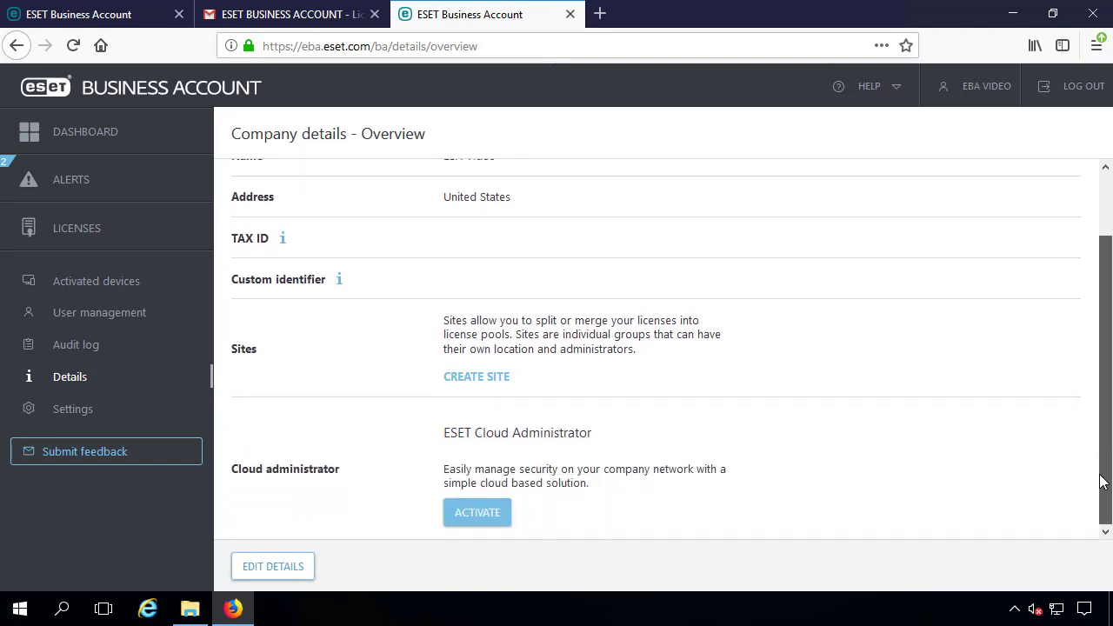
click(484, 380)
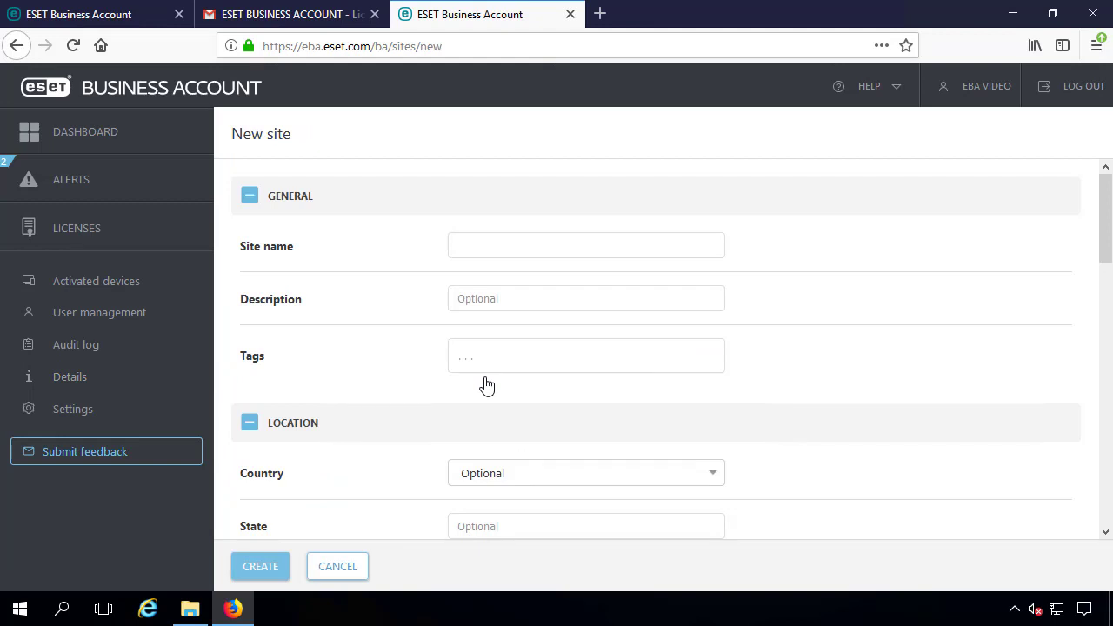
click(638, 245)
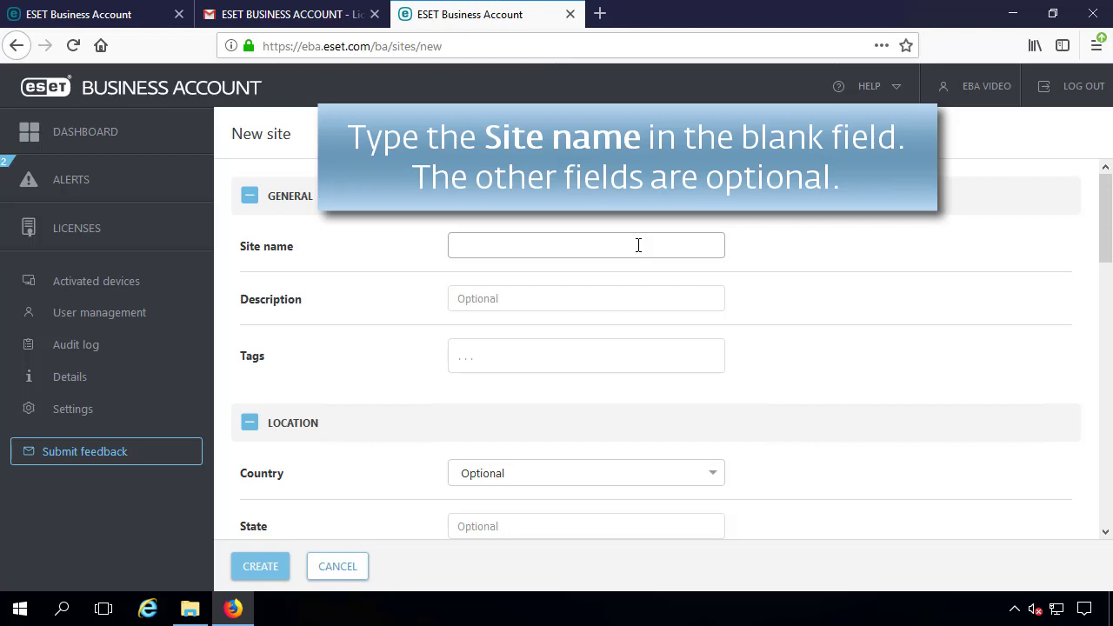
text(S)
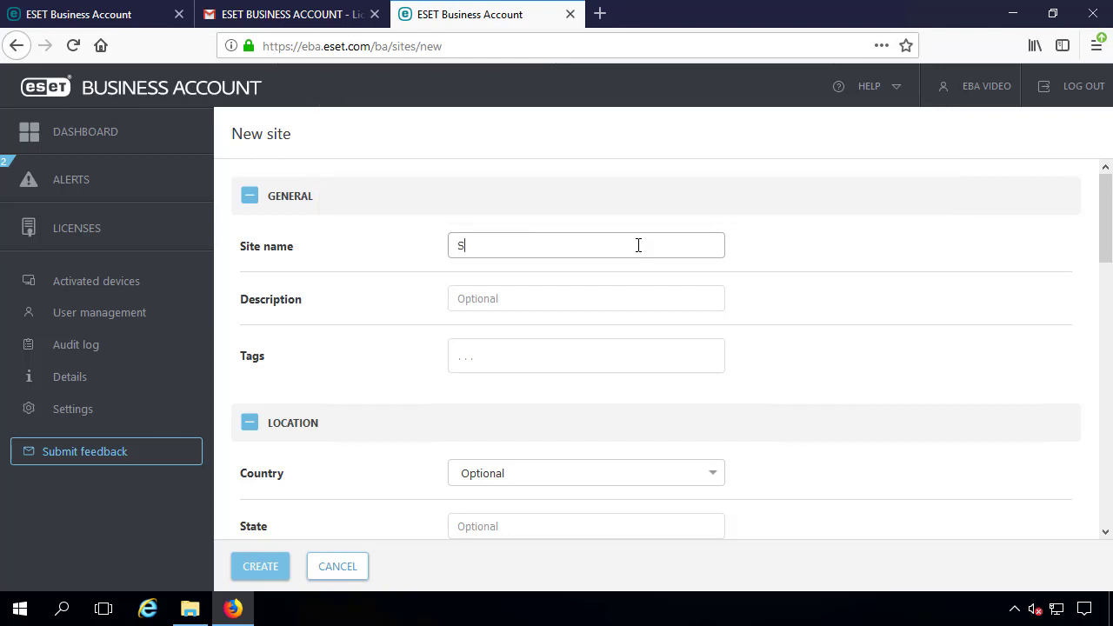
text(ite 1)
Step: Add the ESET Endpoint Security for Windows license to the new site's license pool
drag(1107, 254, 1109, 511)
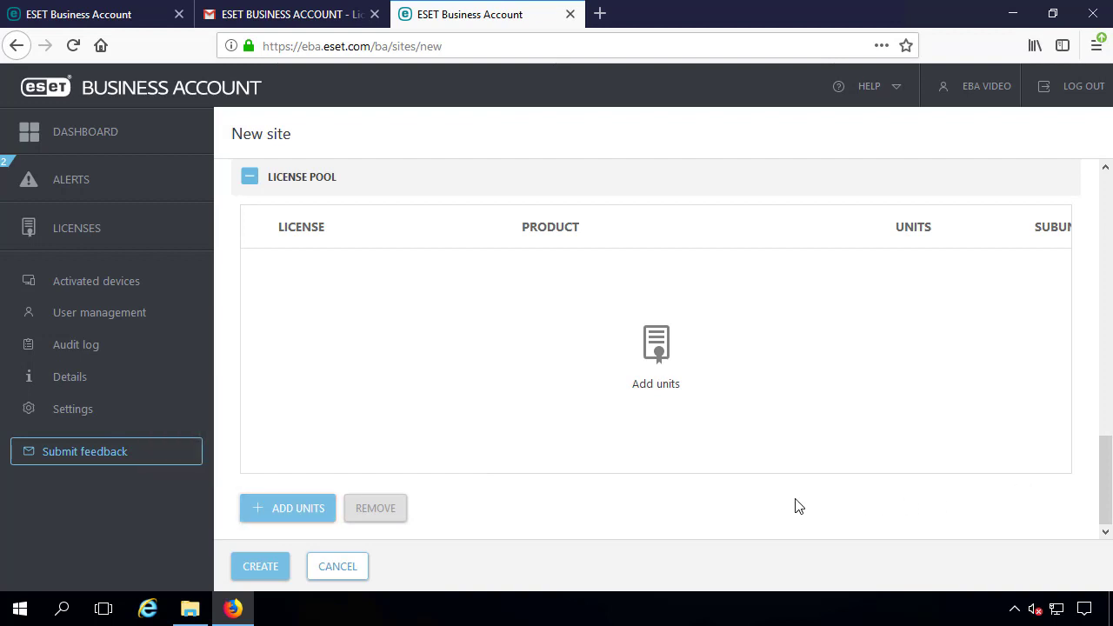
click(301, 514)
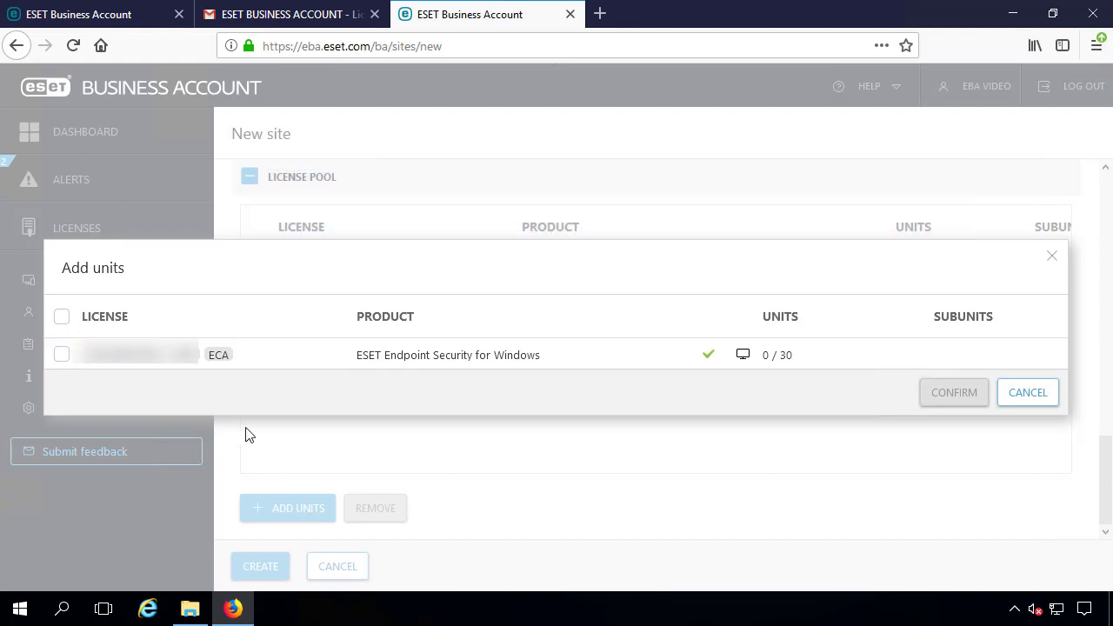
click(61, 357)
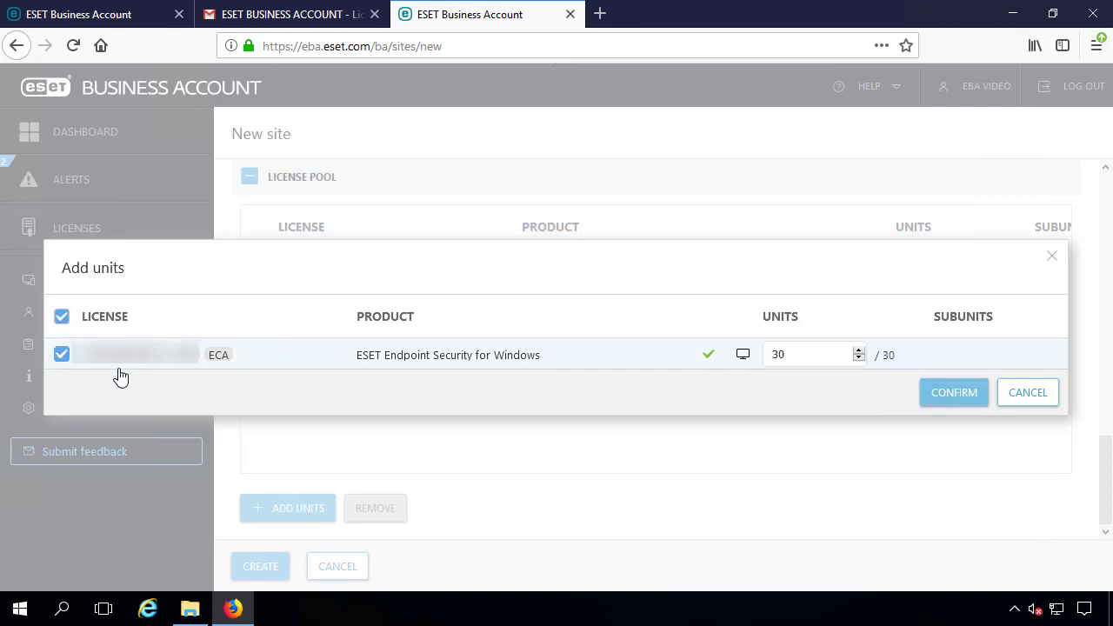
click(953, 401)
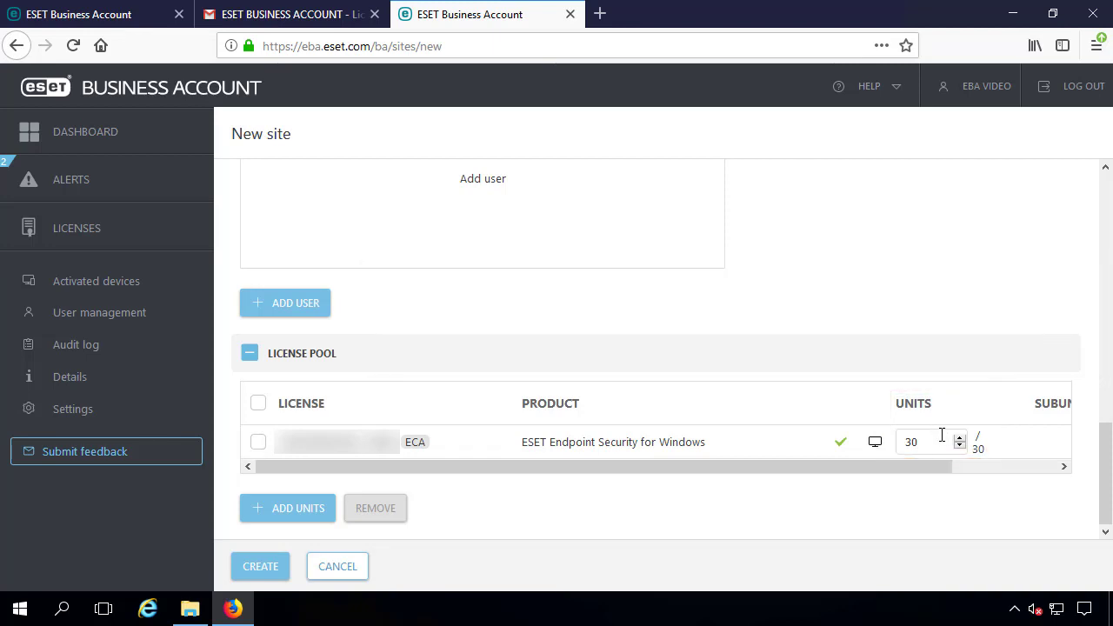
Step: Set the site's ESET Endpoint Security for Windows units to 15 and create the site
click(959, 446)
click(959, 446)
click(959, 446)
click(959, 446)
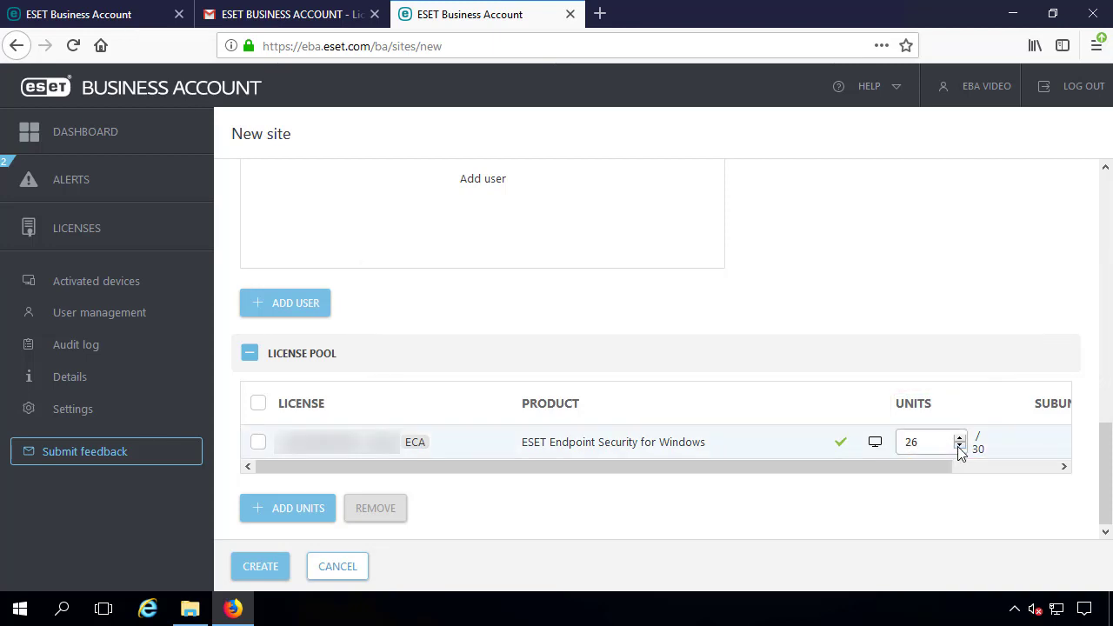
click(959, 446)
click(959, 446)
click(959, 446)
click(959, 446)
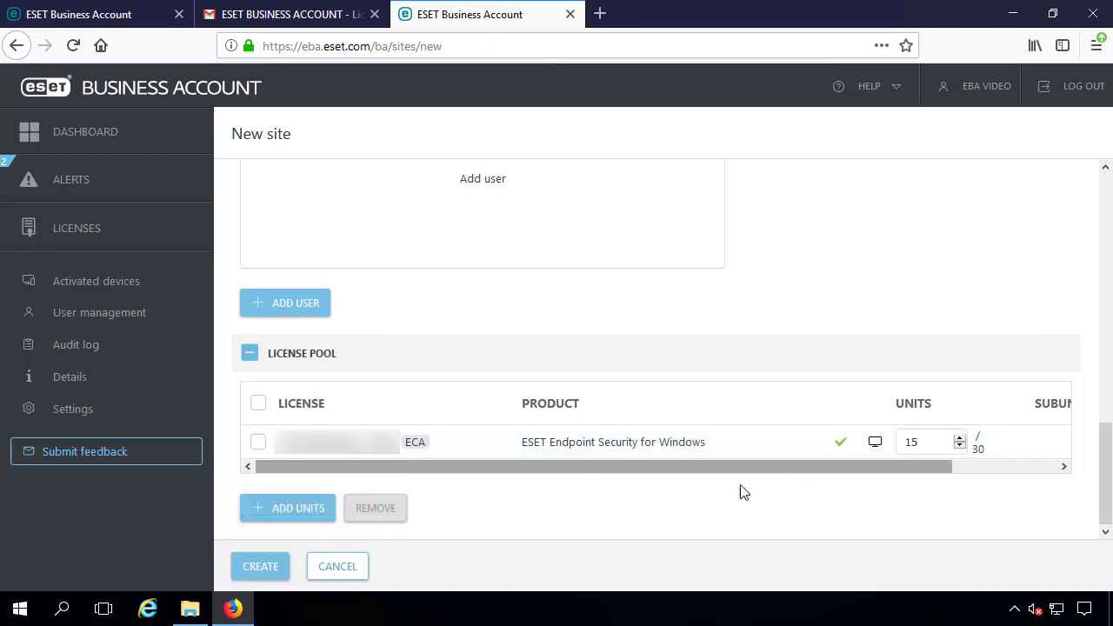
click(258, 569)
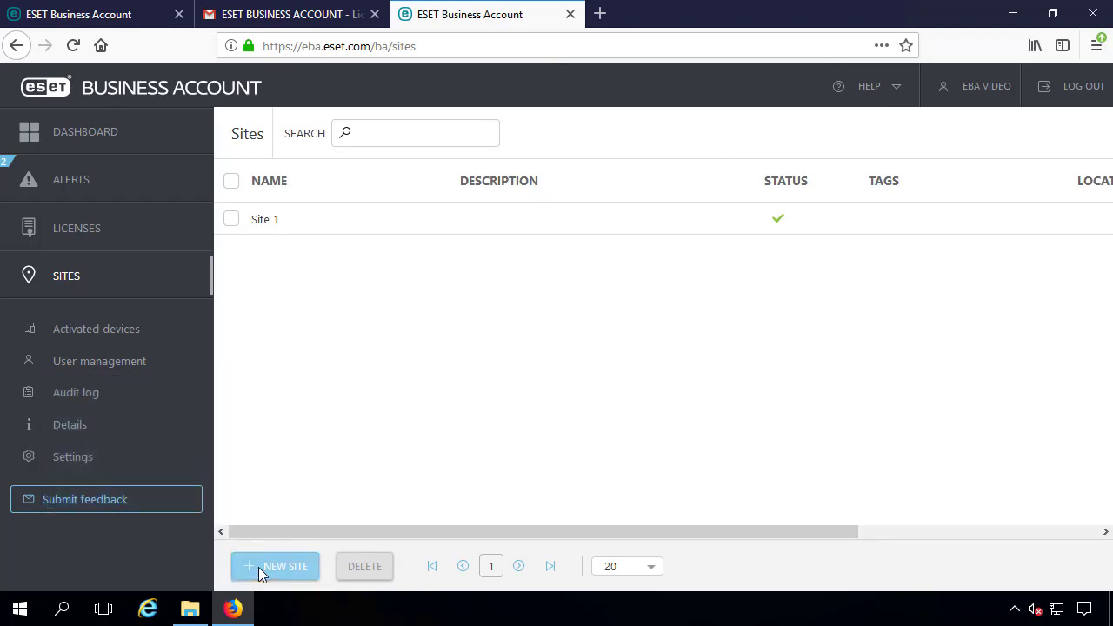
Step: Create a second site named "Site 2", leaving the optional fields empty
click(258, 567)
click(502, 250)
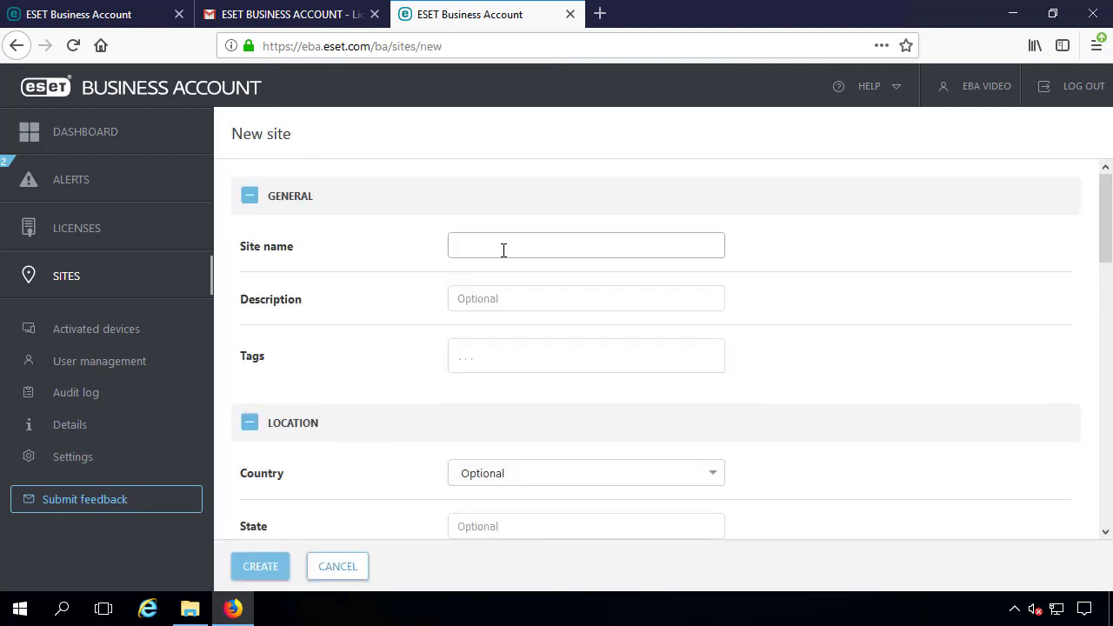
text(Site 2)
click(263, 574)
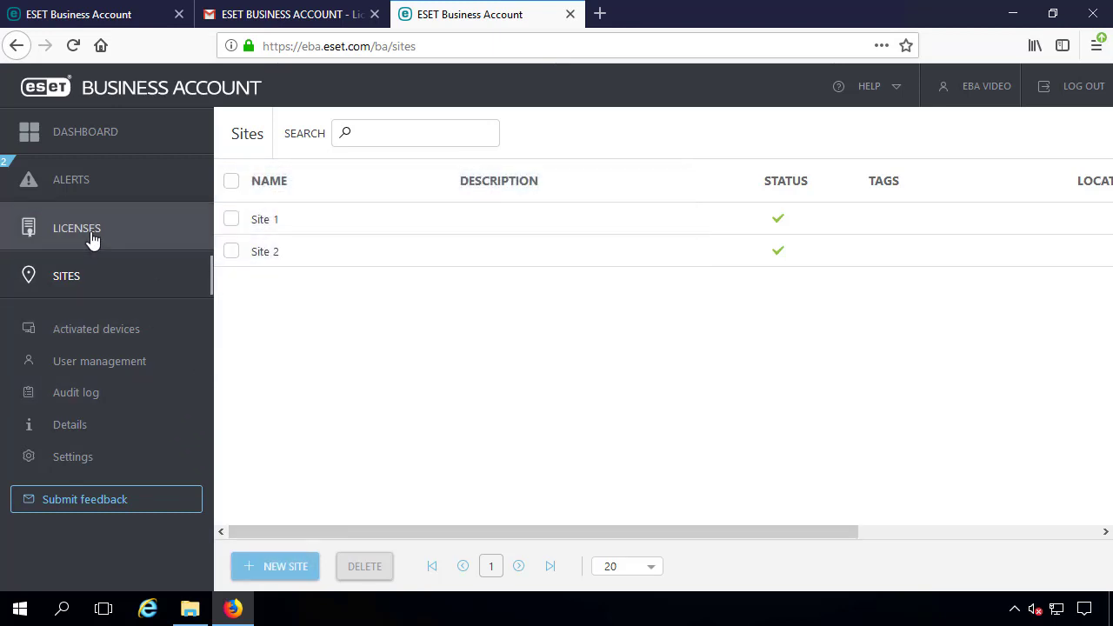
Step: Allocate 5 units of the ESET Endpoint Security for Windows license to Site 2
click(91, 239)
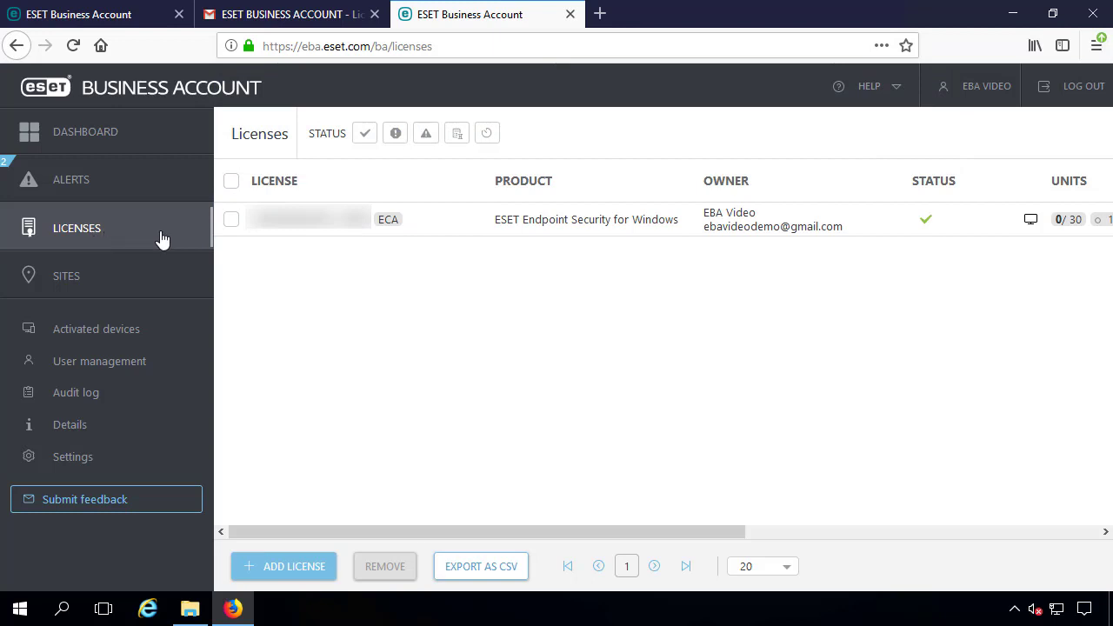
right_click(441, 225)
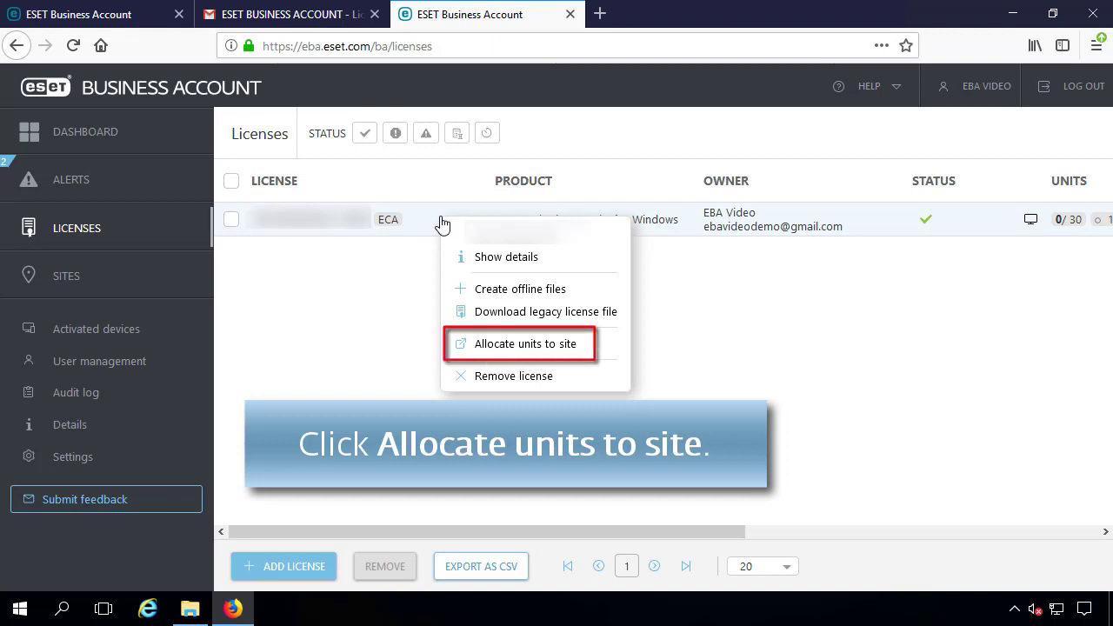
click(522, 344)
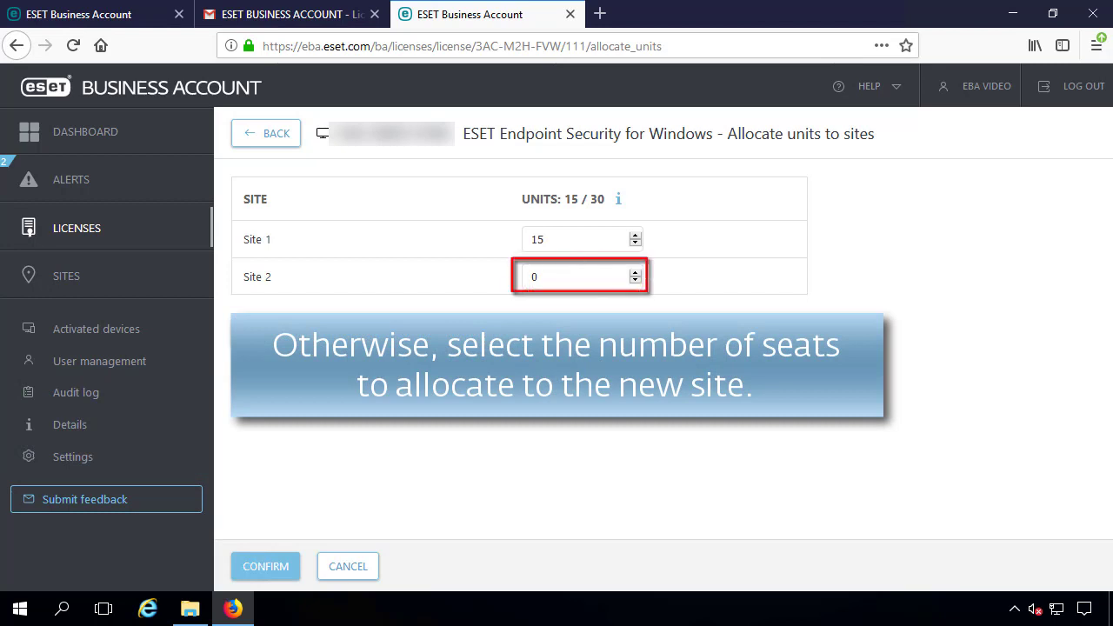
click(636, 273)
click(636, 273)
click(635, 273)
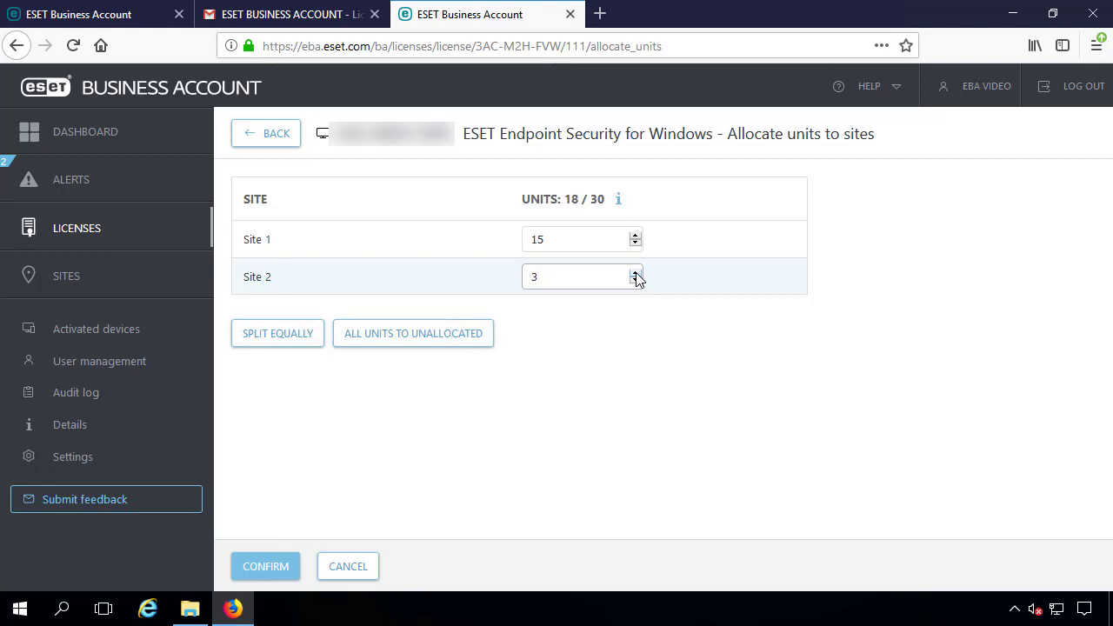
click(635, 273)
click(636, 273)
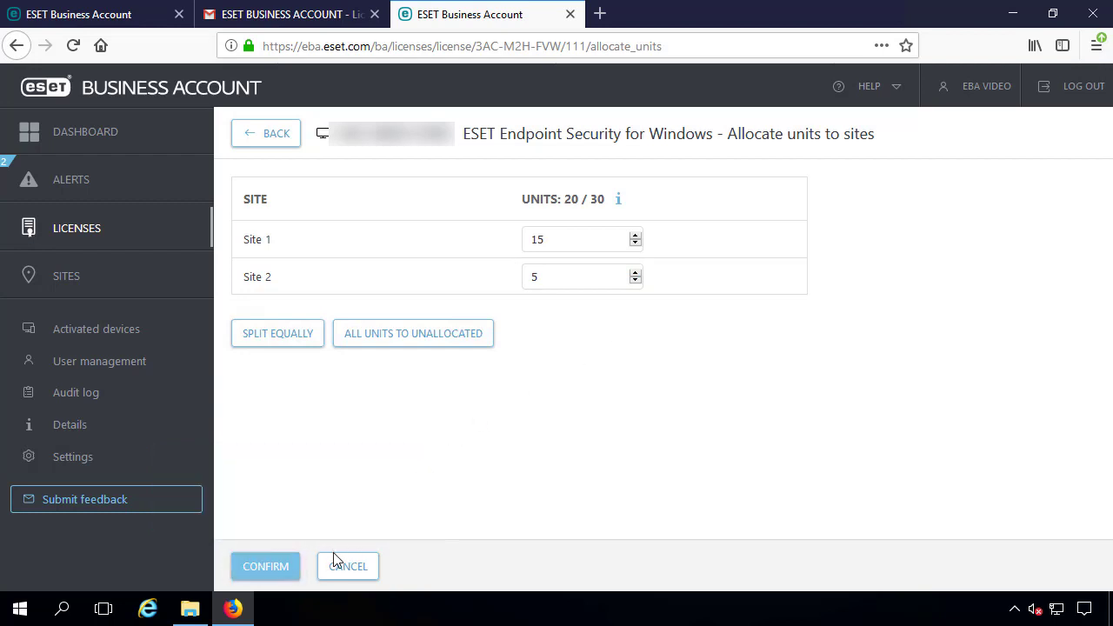
click(289, 572)
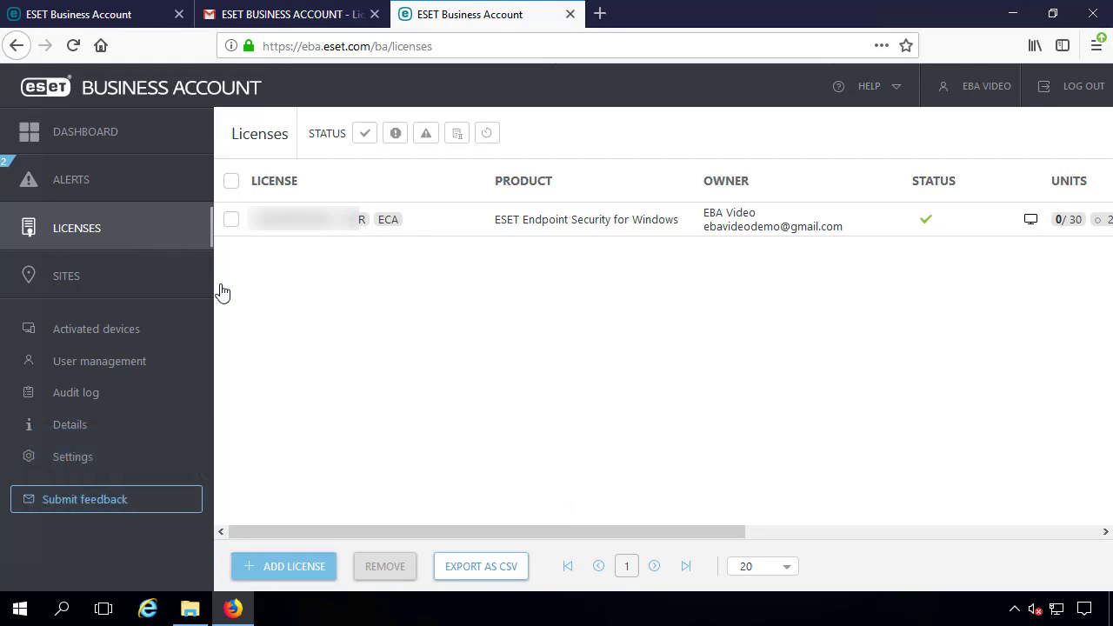
Step: Add another license to the account by pasting its license key and submitting it
click(294, 567)
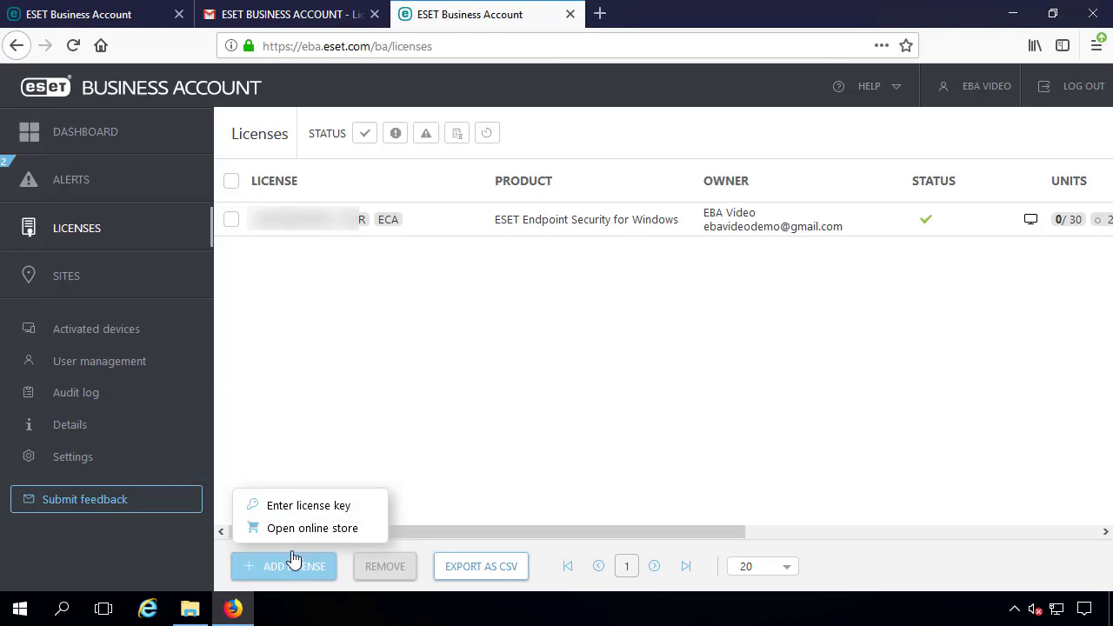
click(310, 506)
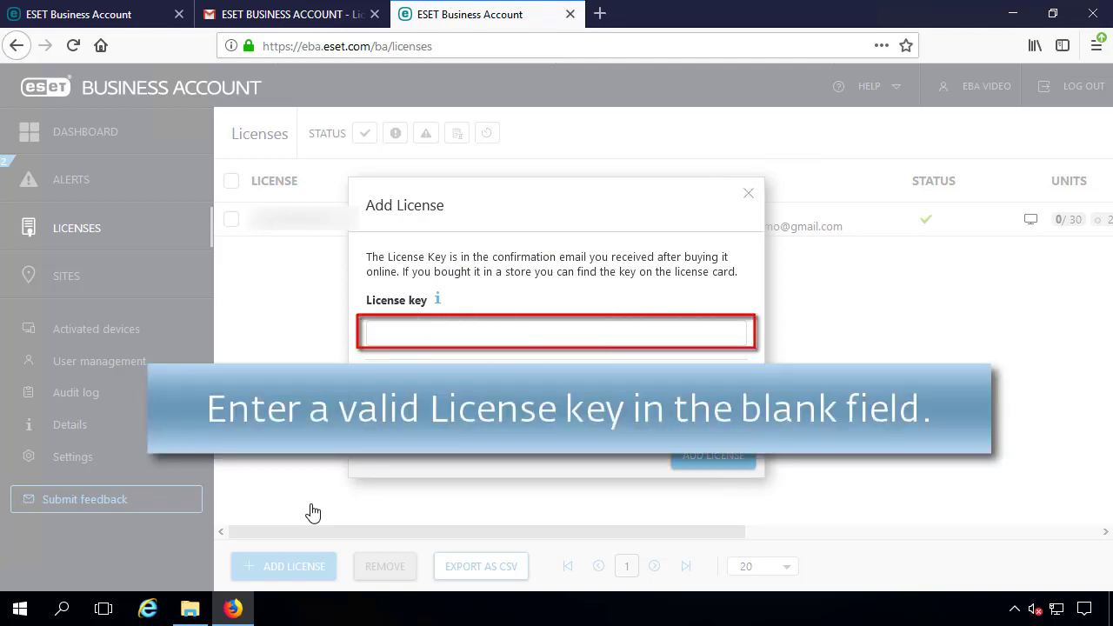
click(626, 334)
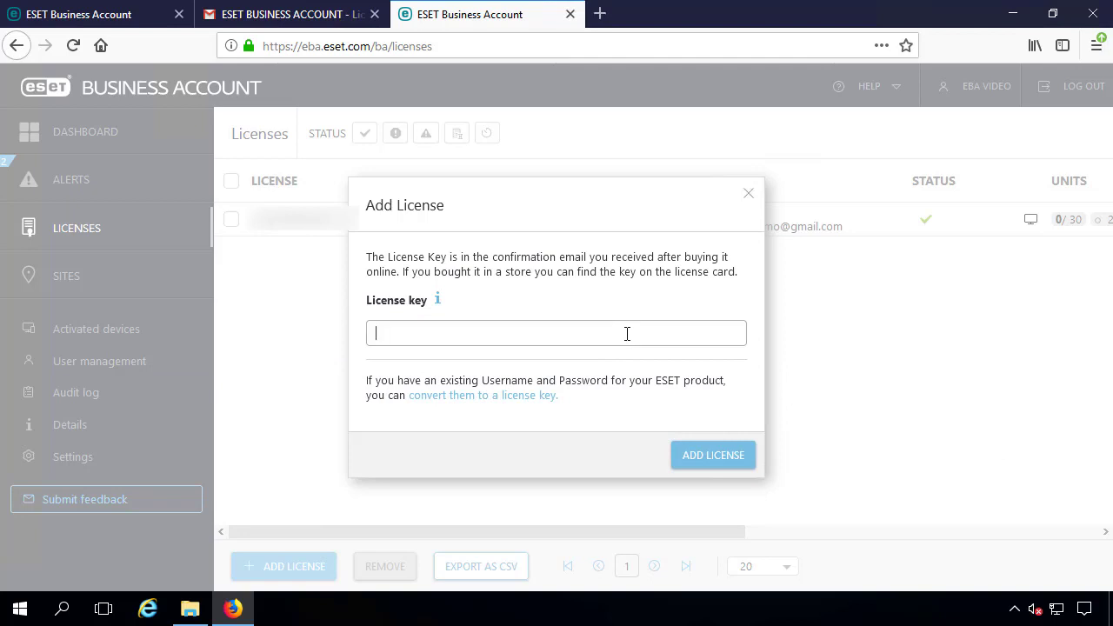
key(ctrl+v)
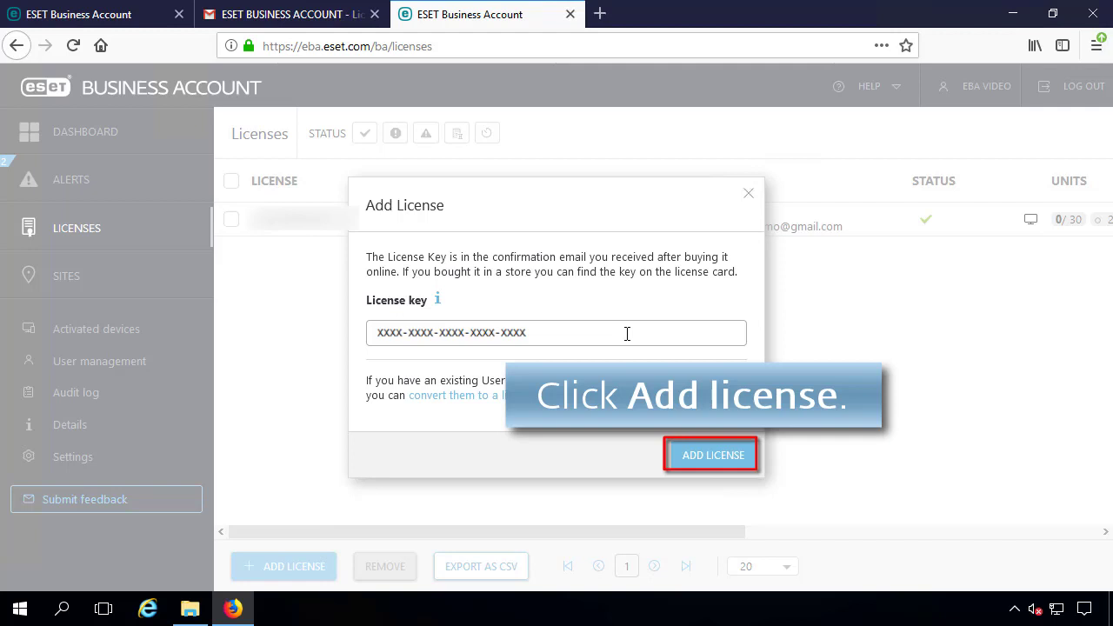
click(691, 457)
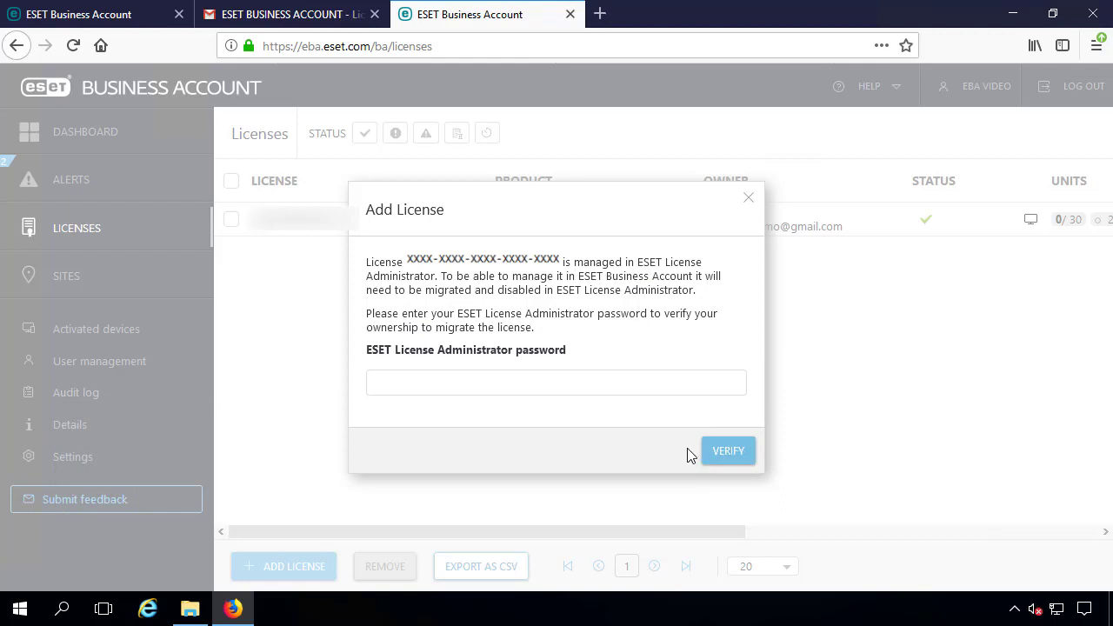
Step: Paste the ESET License Administrator password and verify ownership of the license for migration
click(645, 383)
key(ctrl+v)
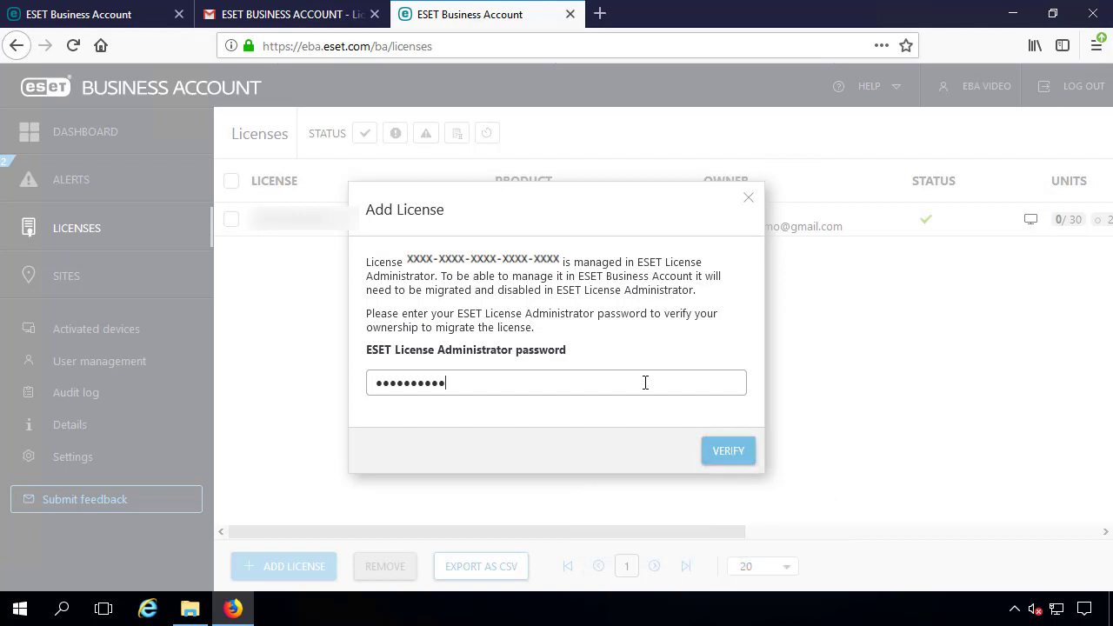
click(721, 456)
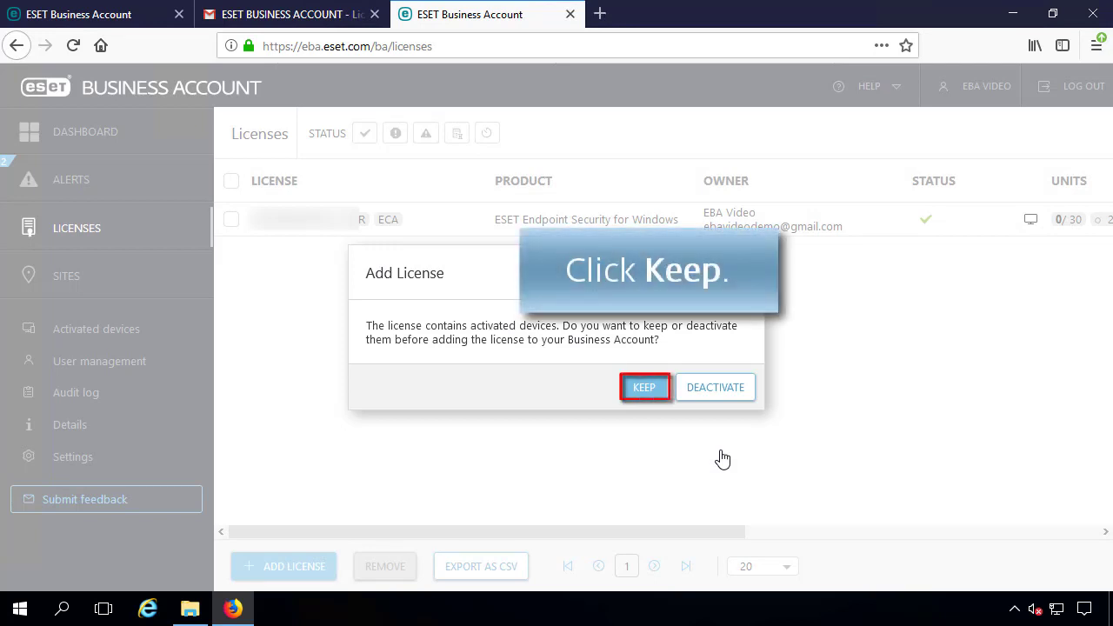
Step: Keep the license's activated devices, close the verification email confirmation, and dismiss the ESET Management Agent announcement
click(654, 397)
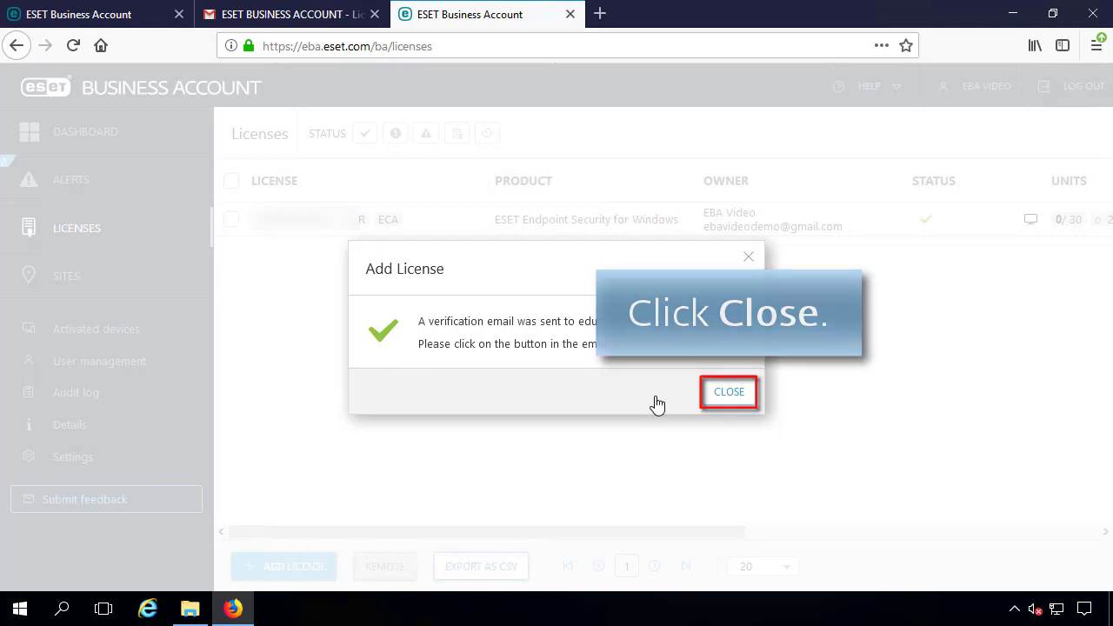
click(729, 393)
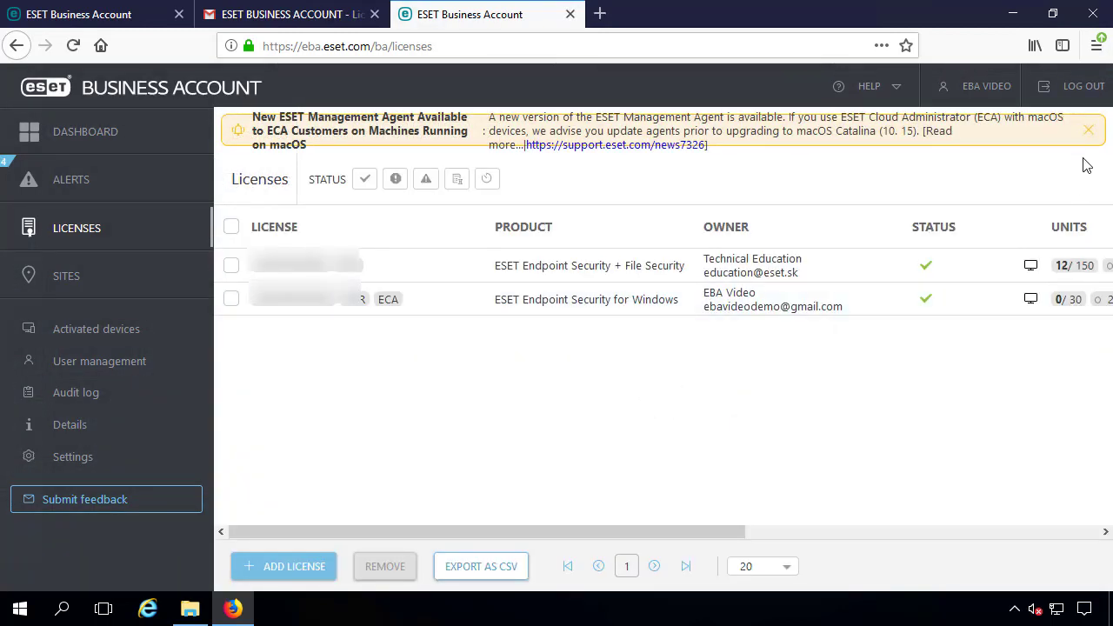
click(1088, 132)
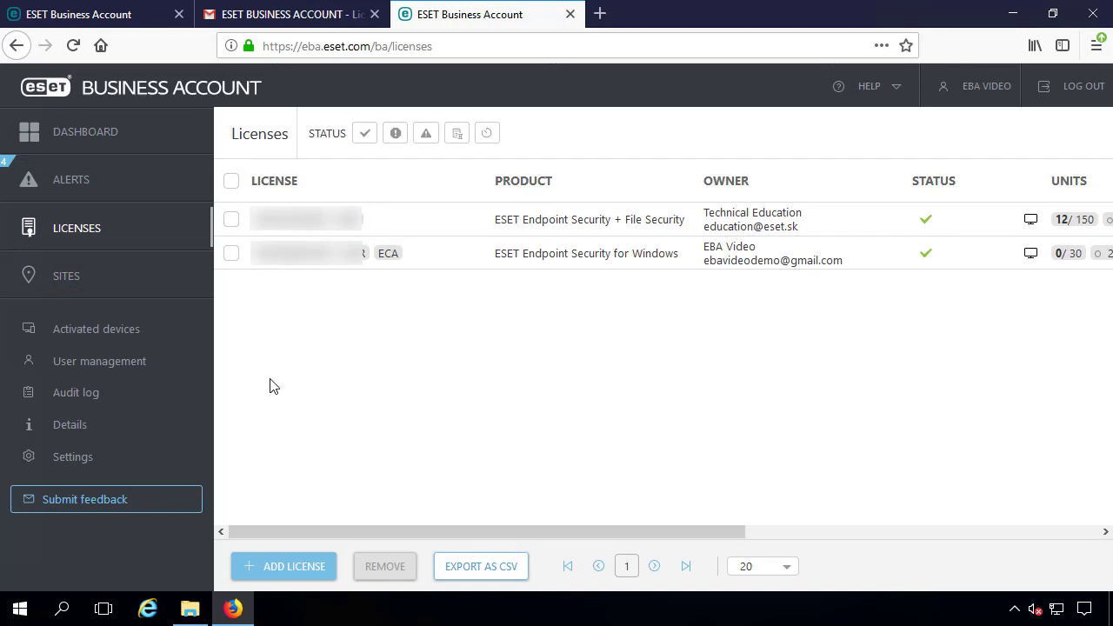
Step: Allocate 148 units of ESET Endpoint Security + File Security and 25 units of ESET Endpoint Security for Windows to Site 1
click(104, 278)
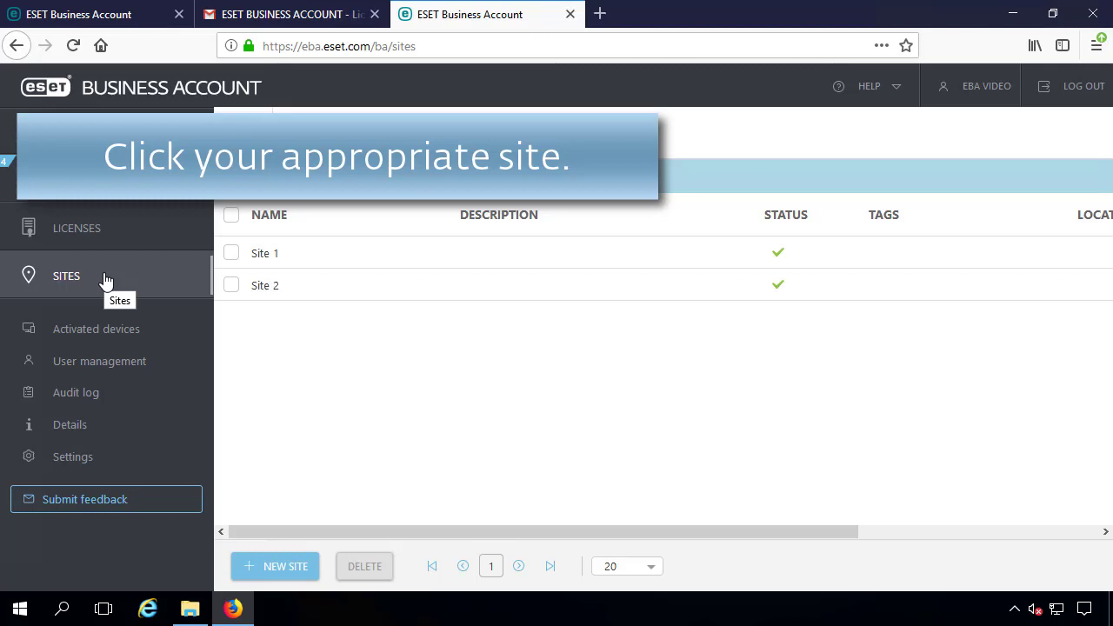
right_click(318, 259)
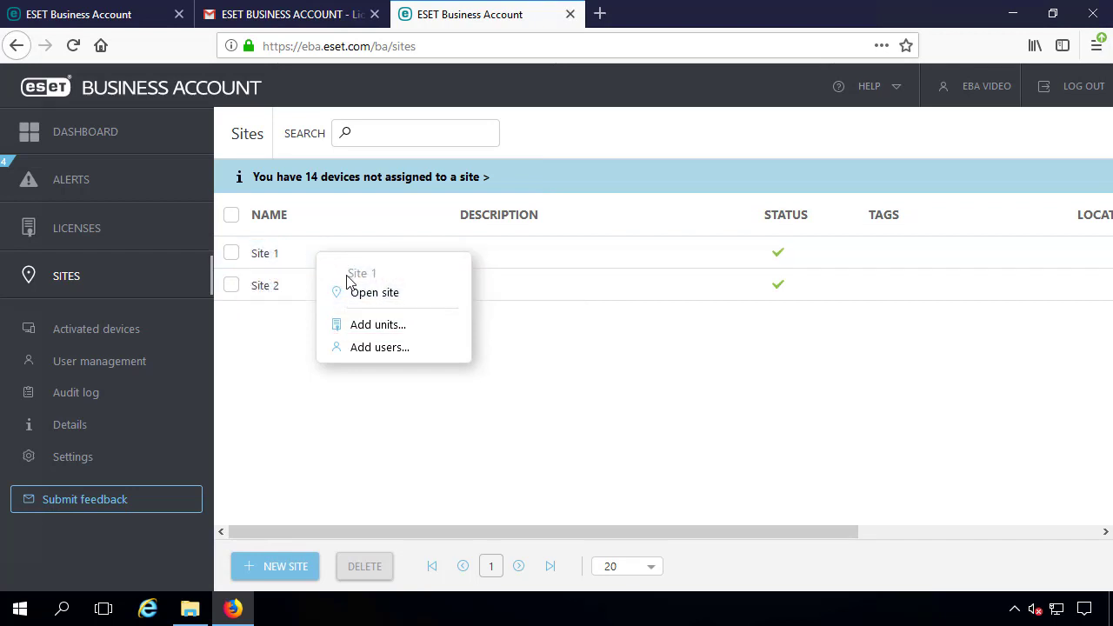
click(376, 325)
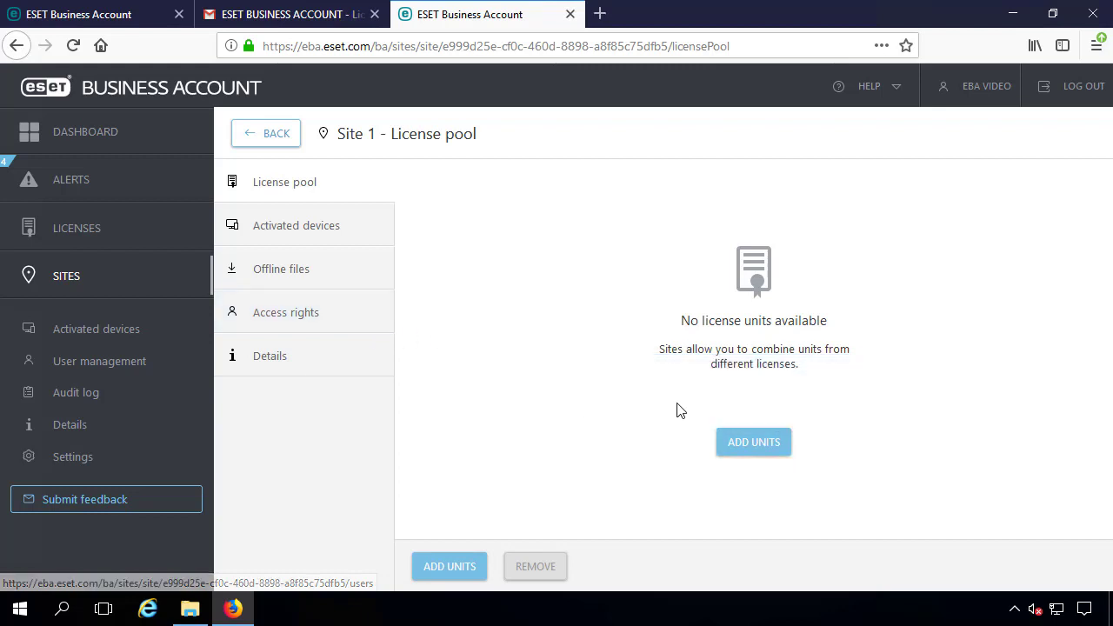
click(753, 444)
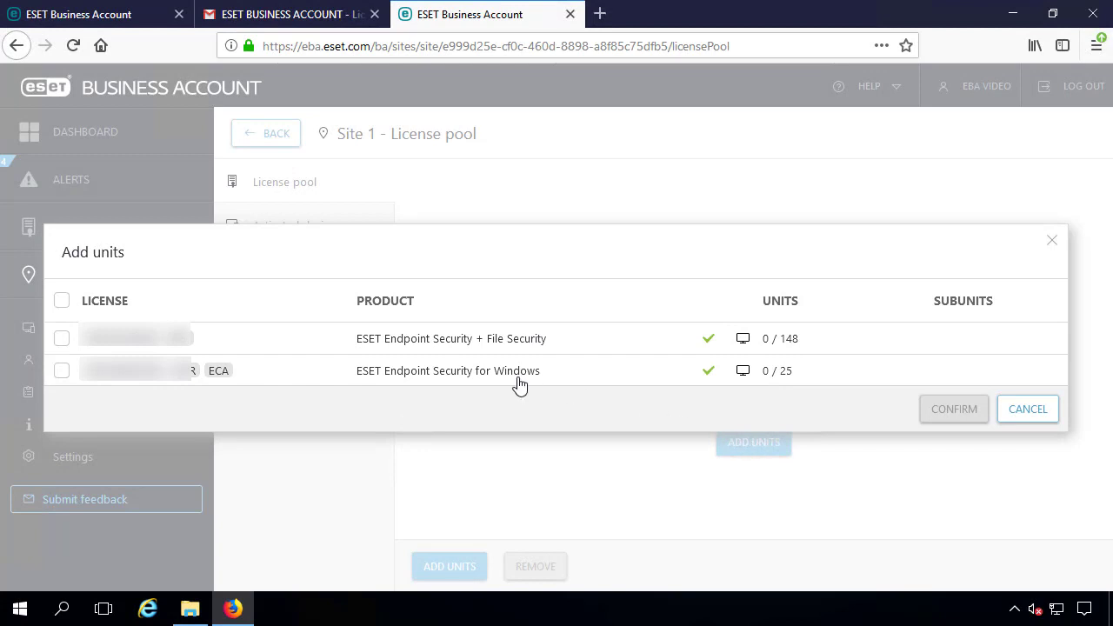
click(65, 346)
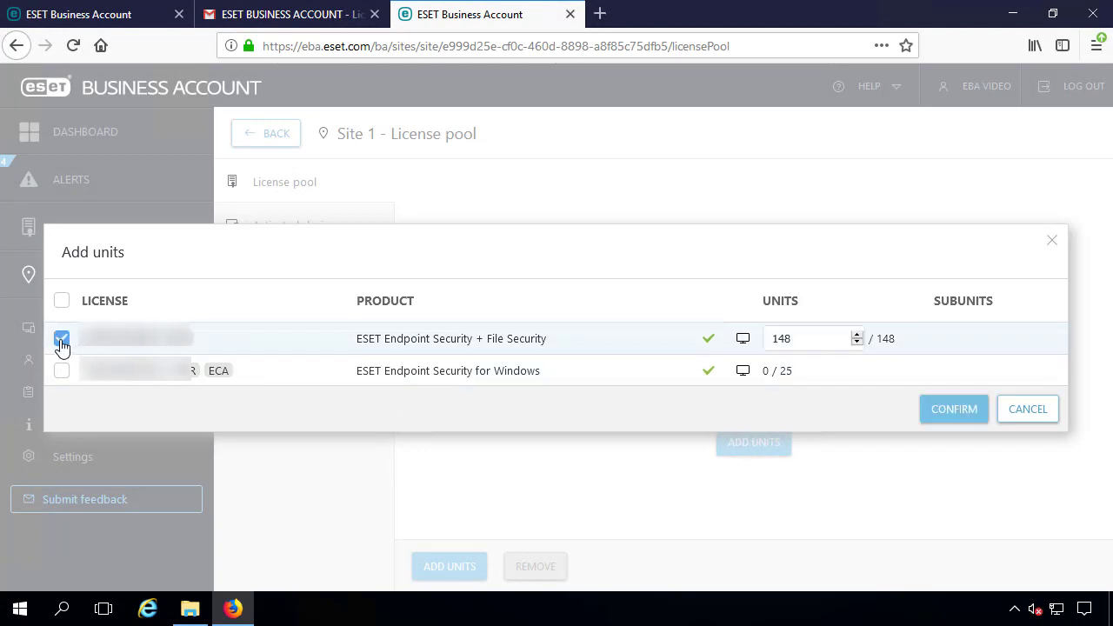
click(65, 376)
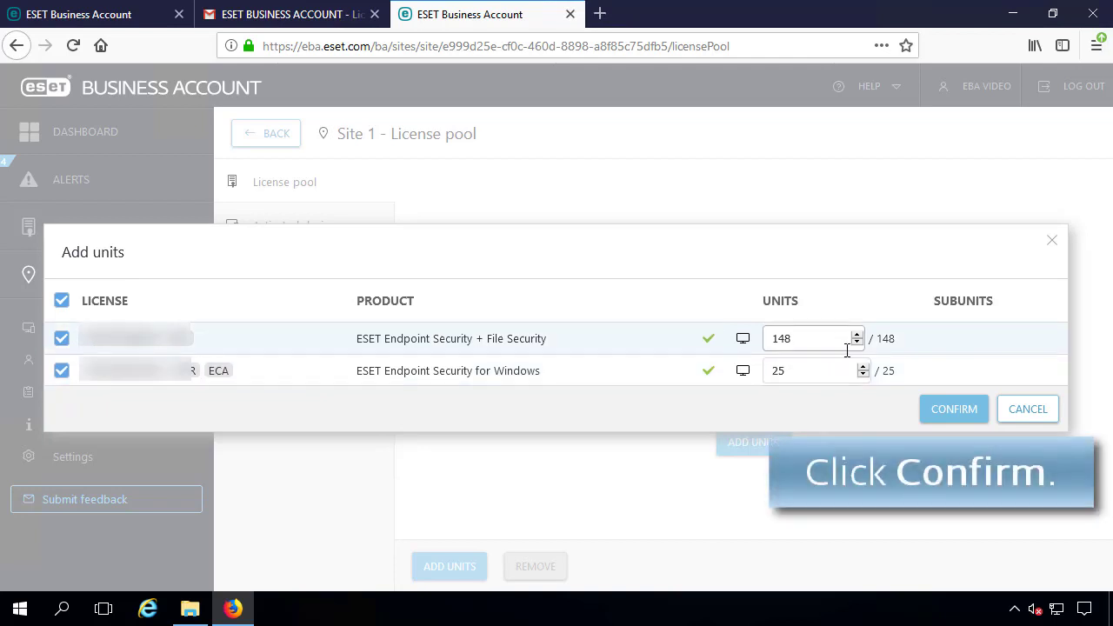
click(954, 409)
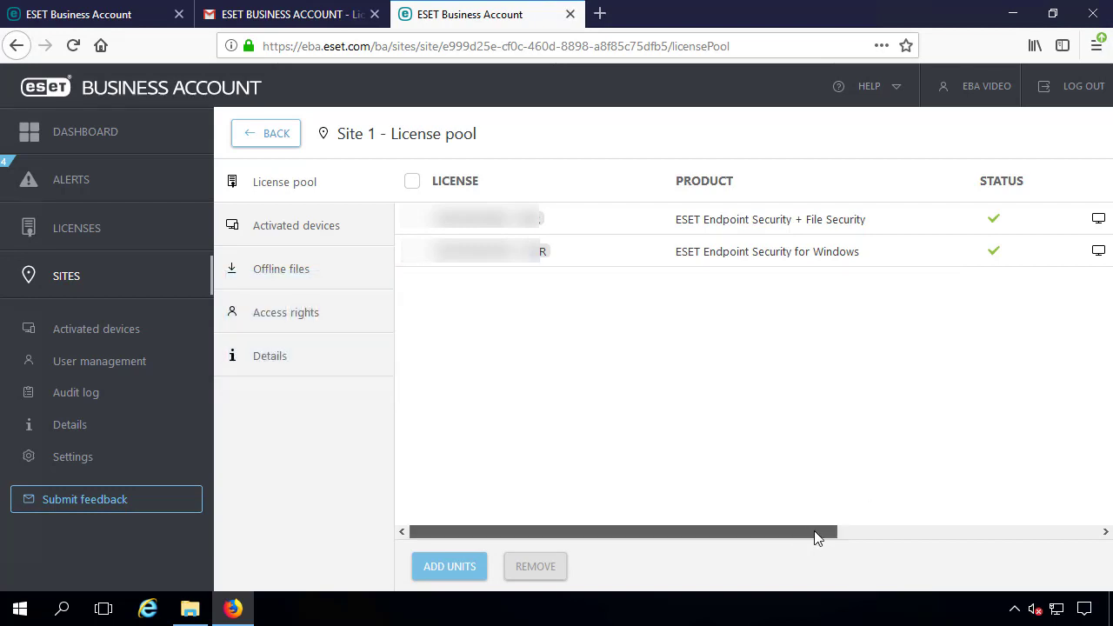
drag(817, 536, 758, 519)
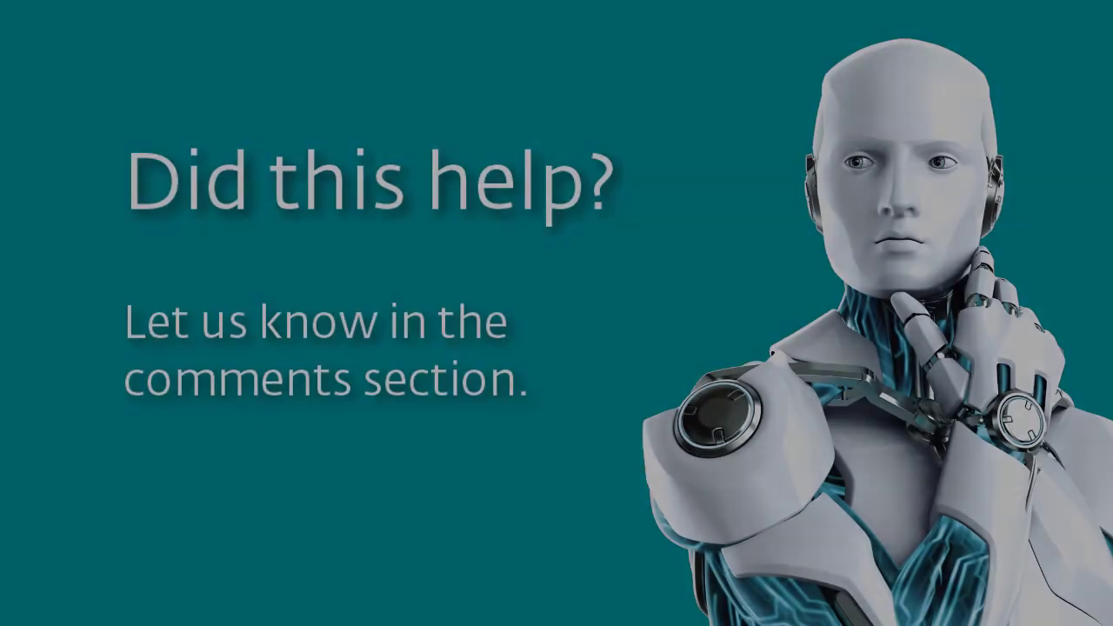